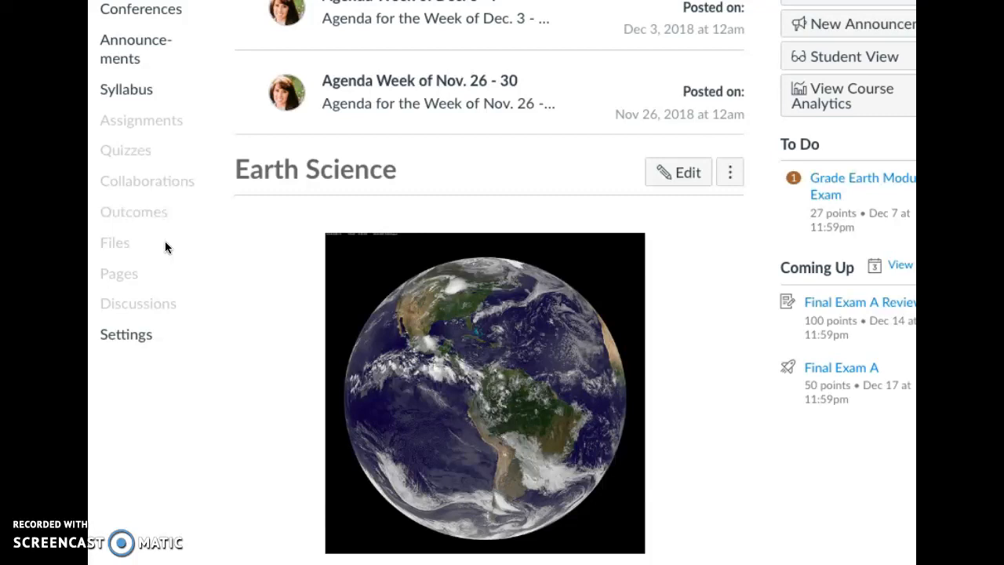
Step: Open the Assignments page of the Earth Science course
scroll(165, 244, "up", 3)
scroll(165, 246, "down", 1)
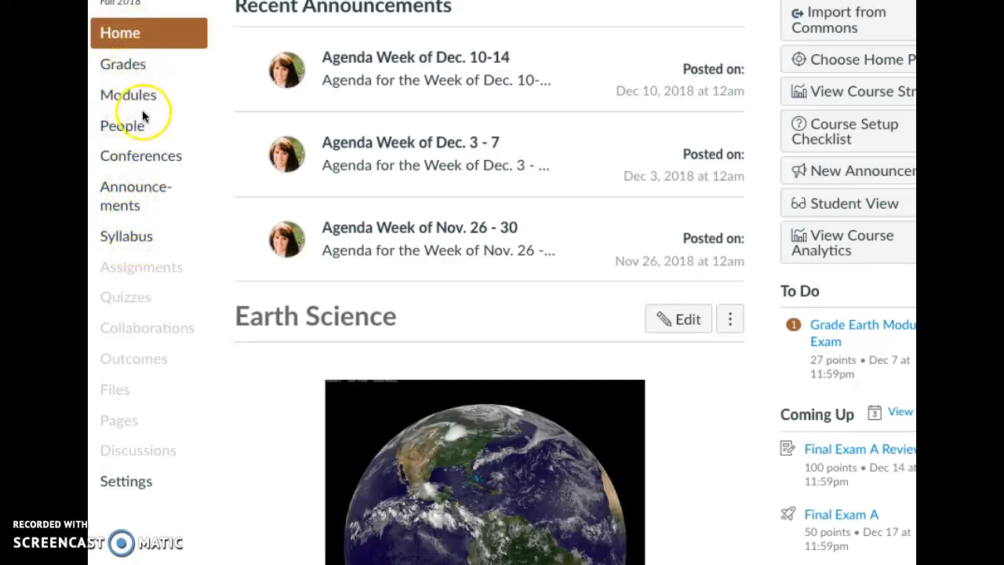
scroll(142, 114, "down", 1)
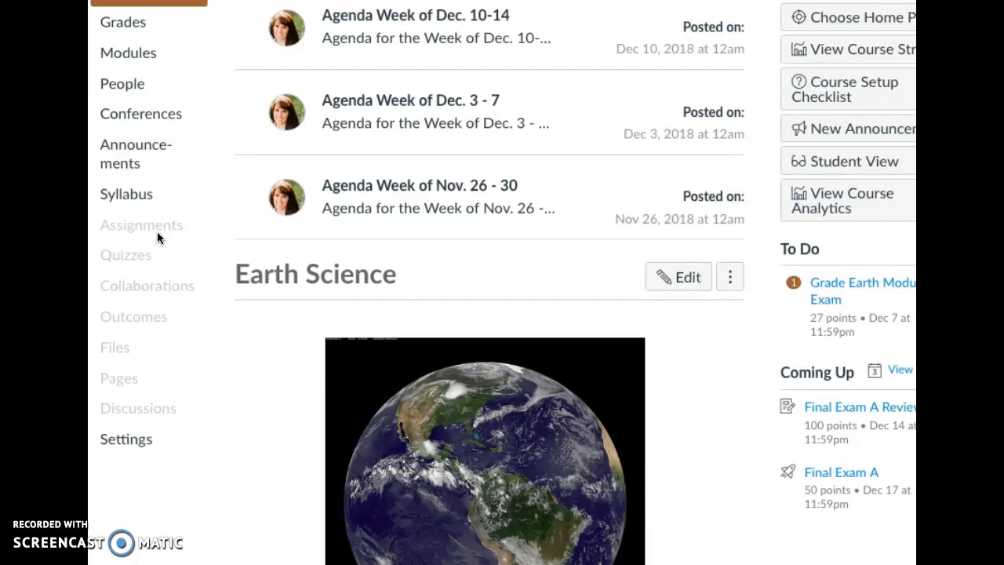
scroll(157, 233, "down", 1)
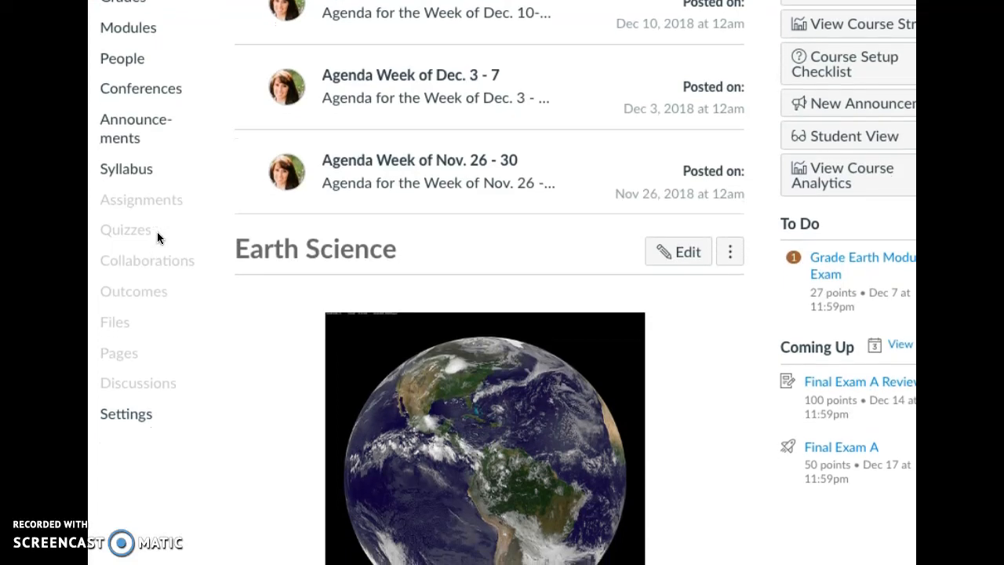
left_click(156, 196)
left_click(133, 203)
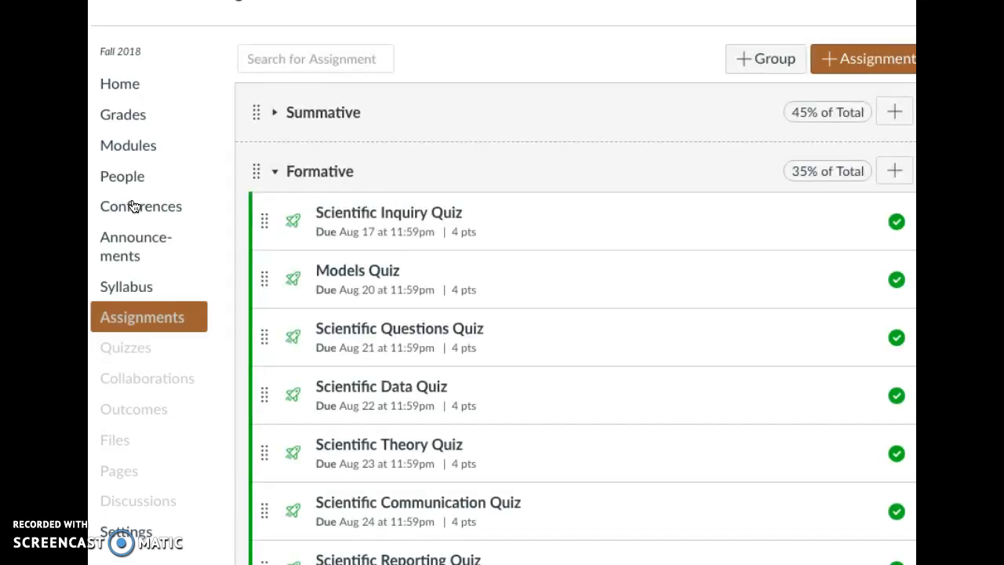
Step: Look through the course's assignment groups and their assignments, from Summative and Formative down to Midterm and Pretest
scroll(397, 166, "down", 1)
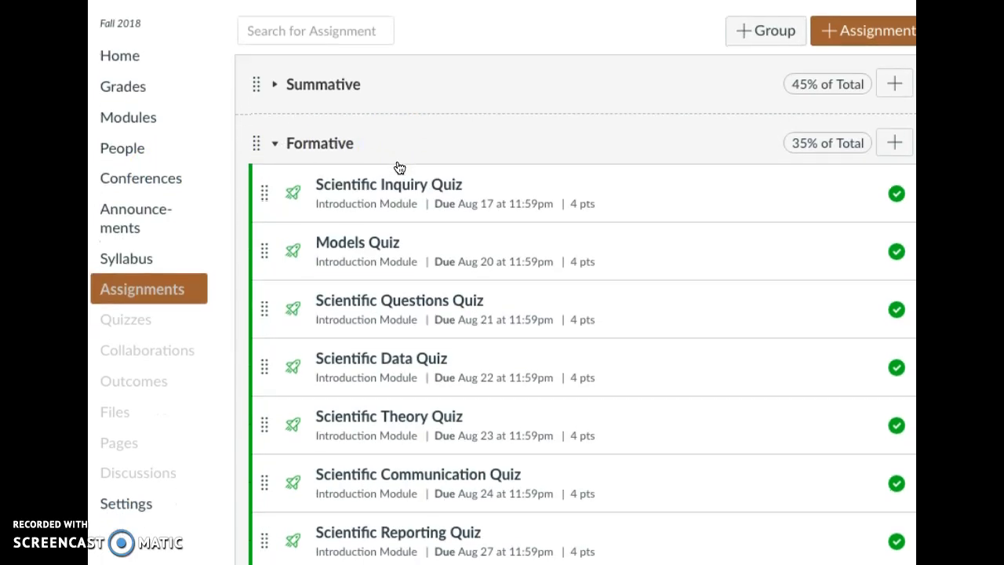
scroll(398, 167, "down", 1)
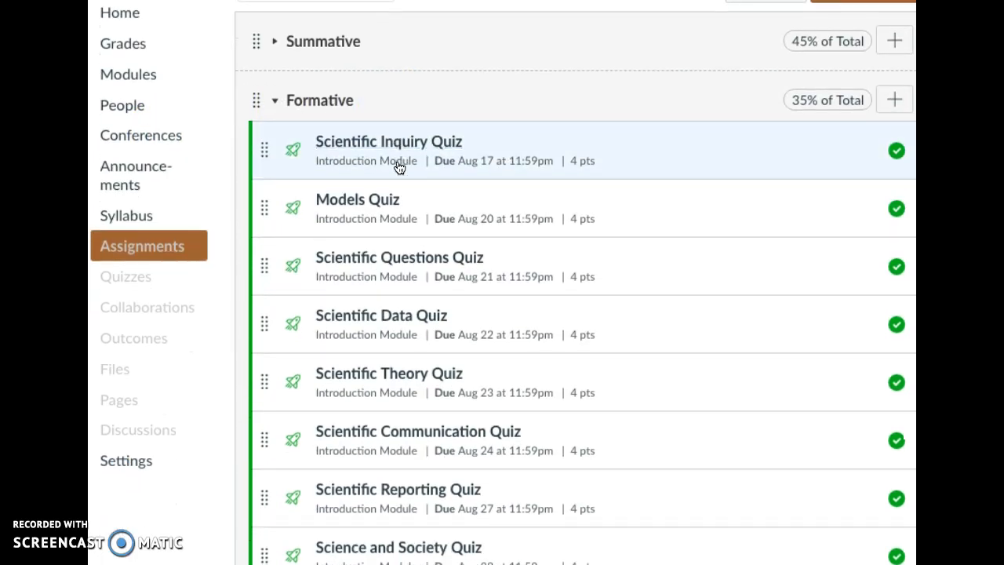
scroll(398, 167, "down", 10)
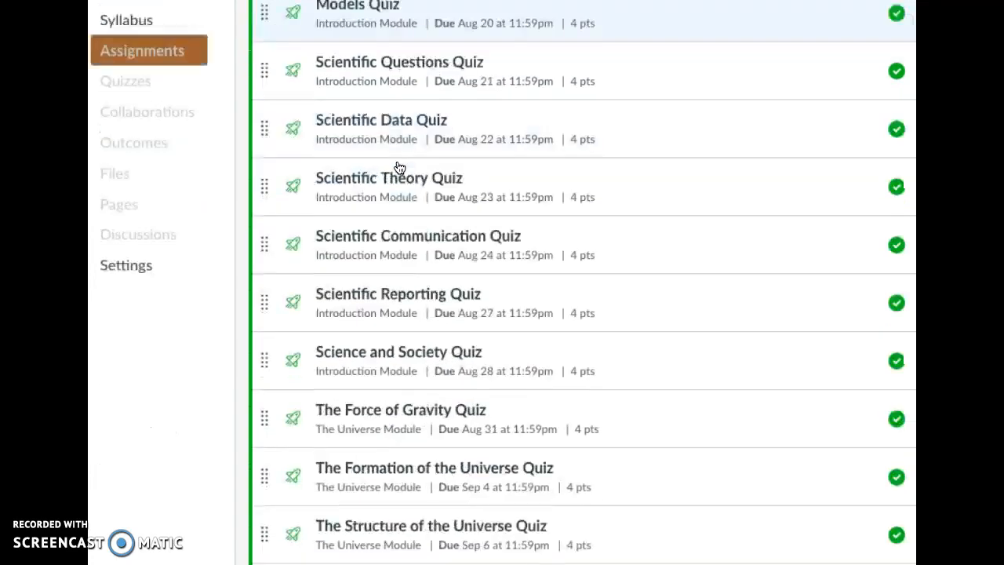
scroll(398, 167, "down", 15)
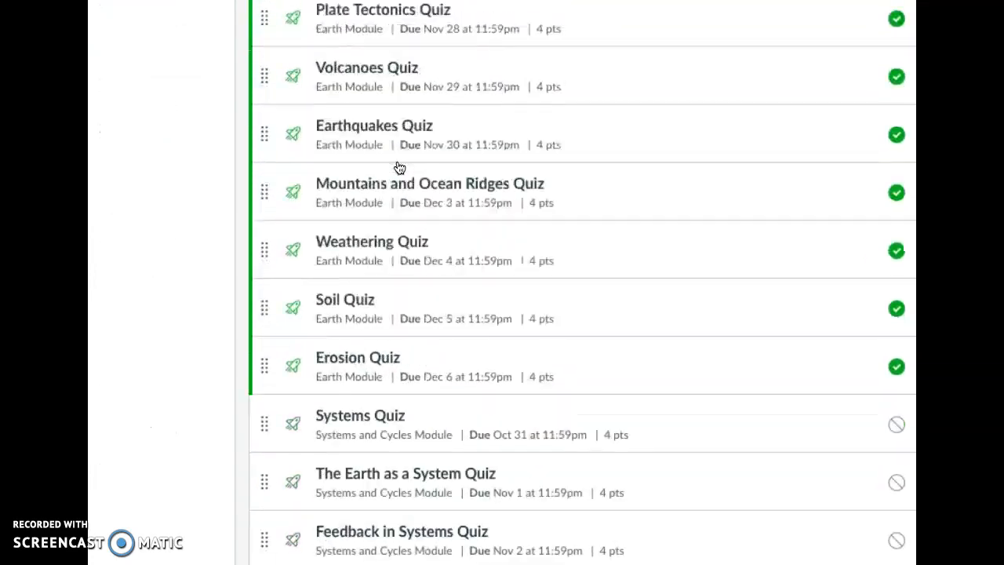
scroll(399, 167, "down", 20)
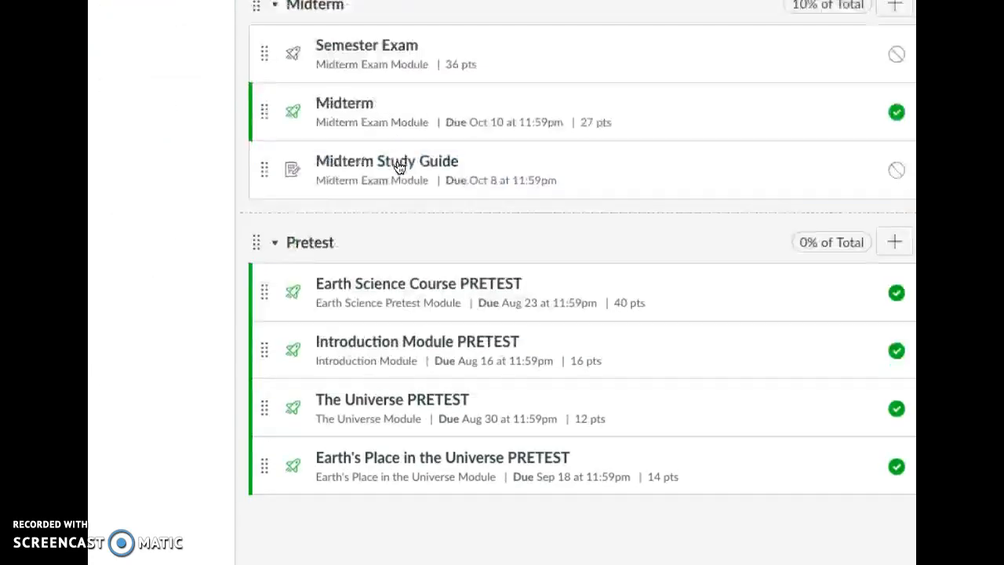
scroll(399, 167, "down", 3)
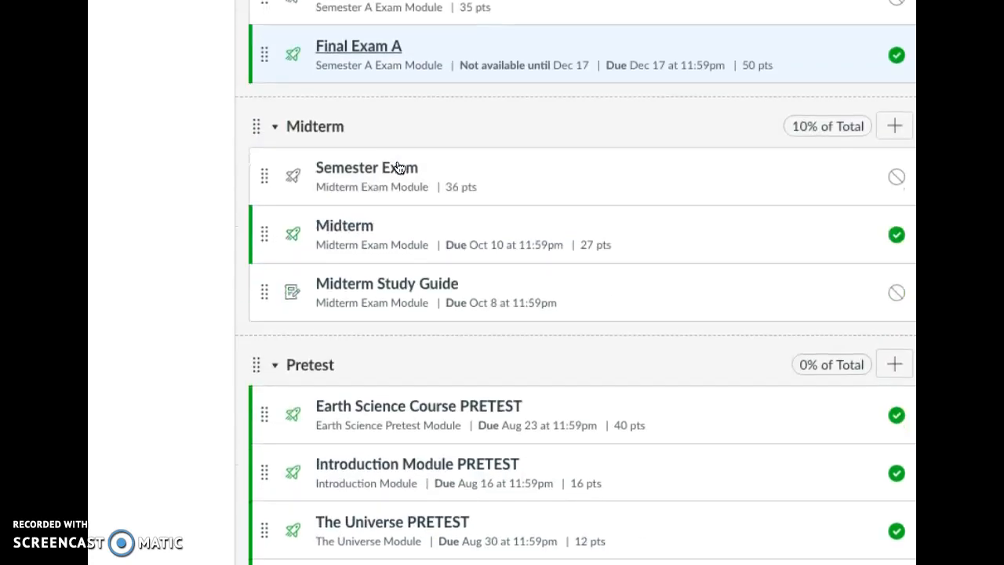
scroll(399, 167, "up", 3)
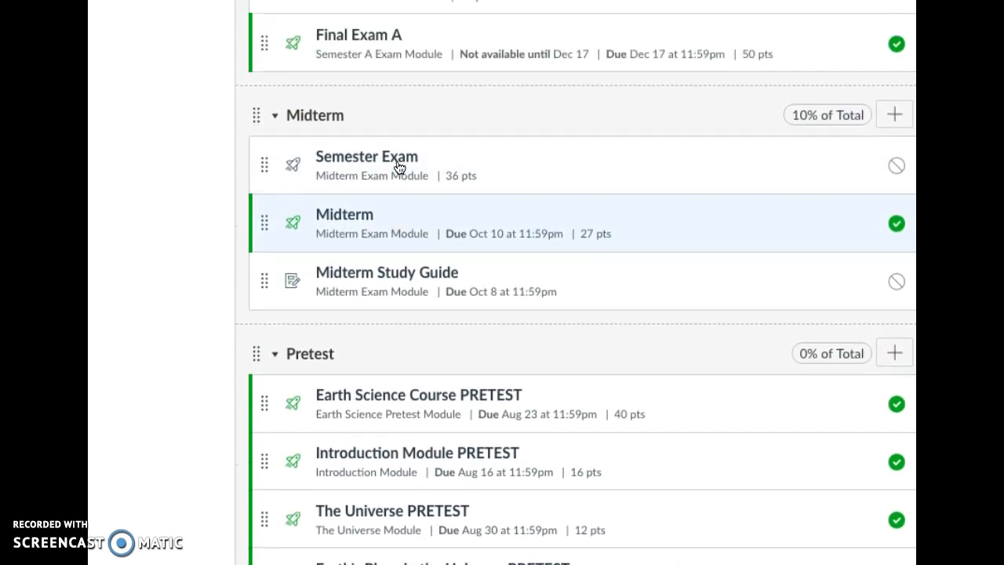
scroll(399, 167, "up", 15)
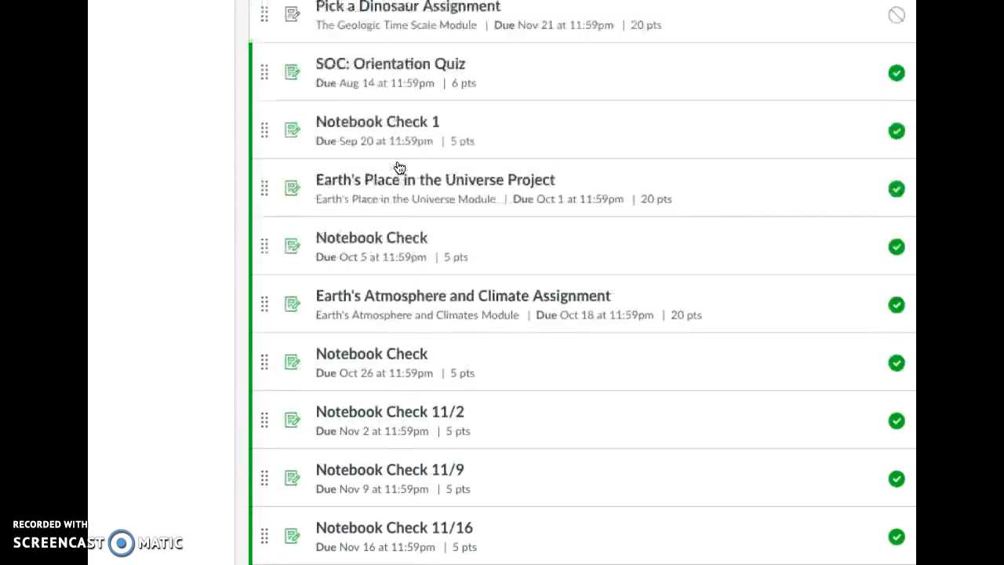
scroll(399, 167, "up", 20)
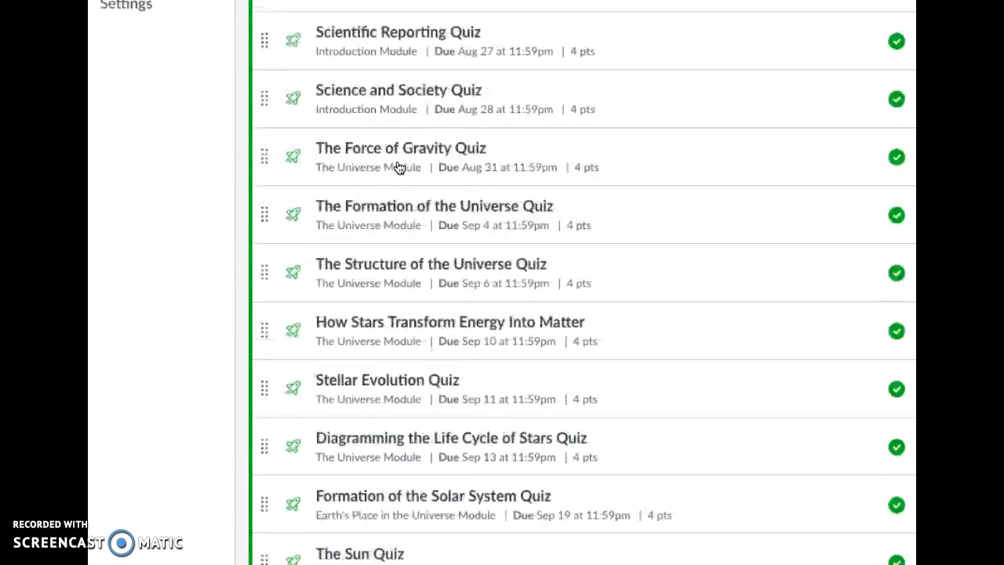
scroll(399, 167, "up", 3)
scroll(399, 167, "down", 1)
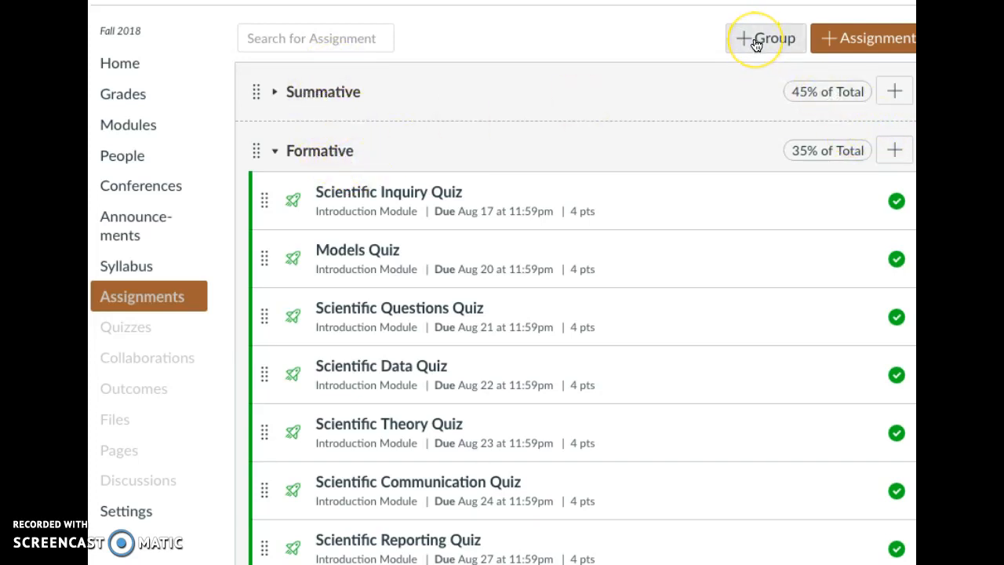
Step: Start a new item in the Formative group with Assignment as its type
left_click(894, 152)
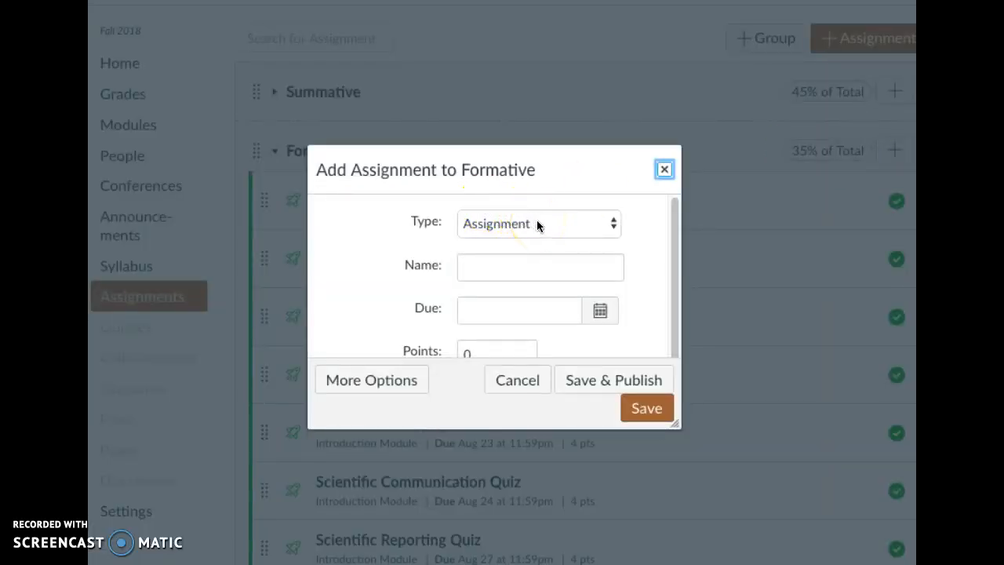
left_click(566, 222)
left_click(572, 226)
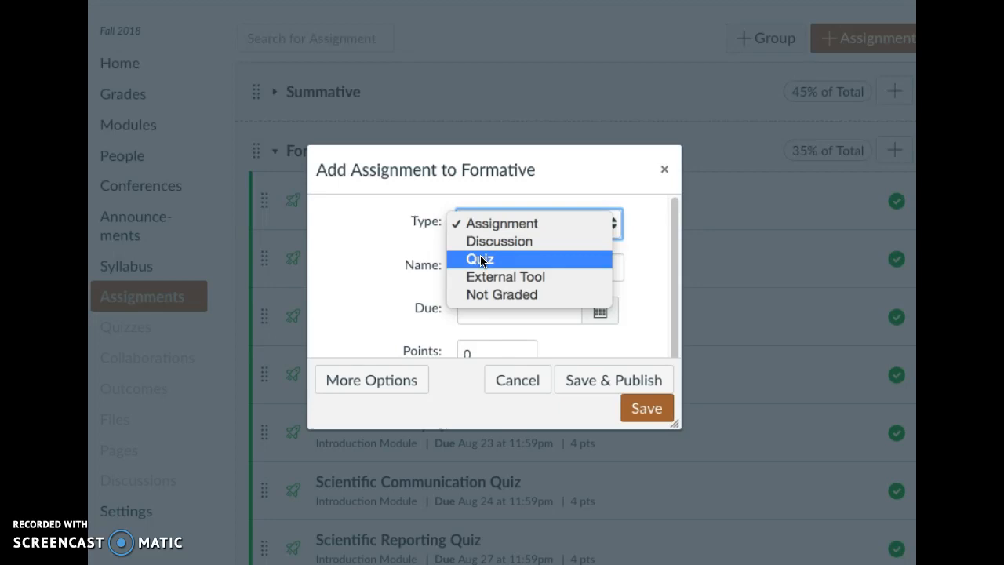
left_click(493, 229)
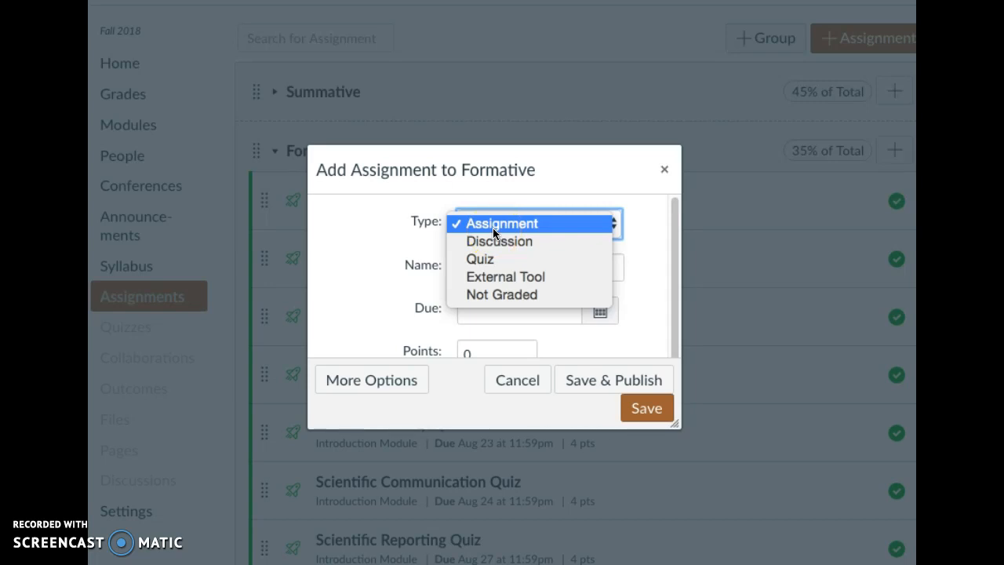
left_click(493, 229)
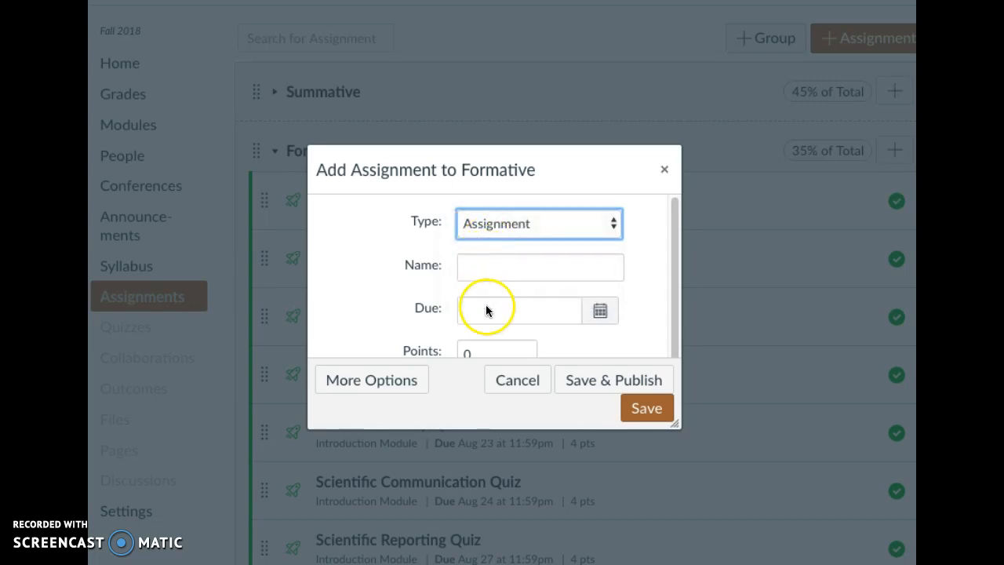
Step: Name the new assignment "Notebook Check 12/7"
left_click(470, 272)
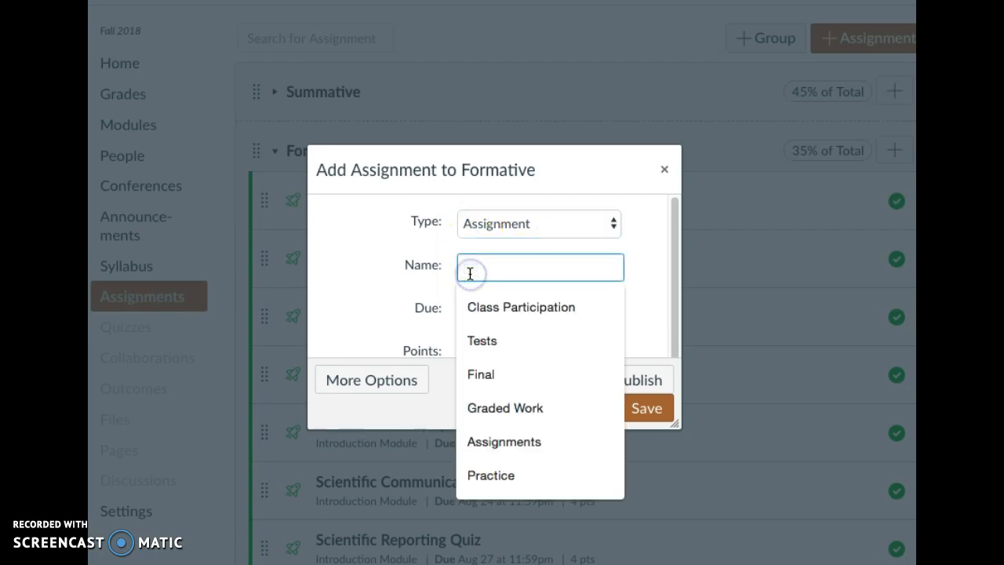
type("Notebook C")
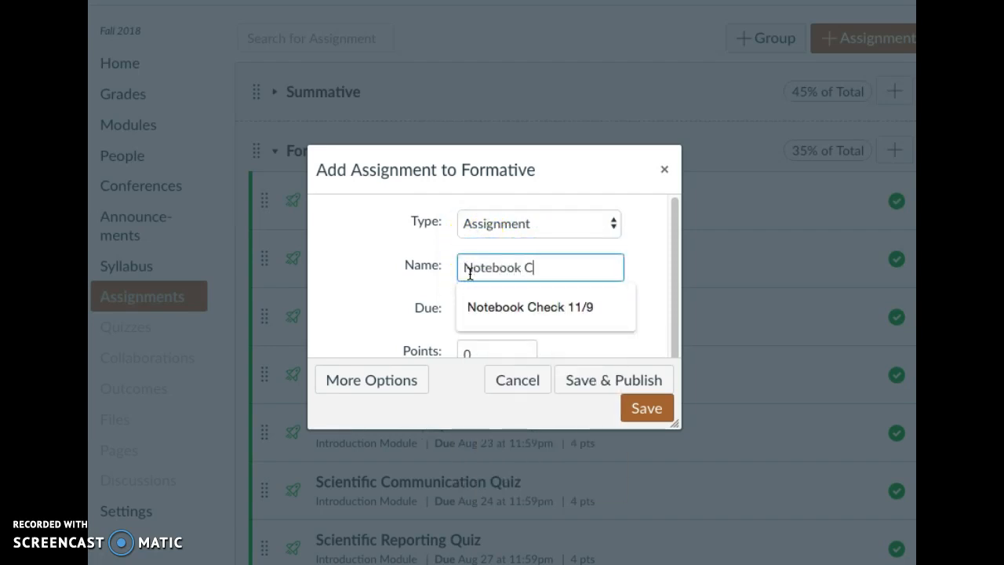
type("heck")
type("12/7")
Step: Set the assignment's due date to Dec 7, 2018, using the date picker
left_click(619, 312)
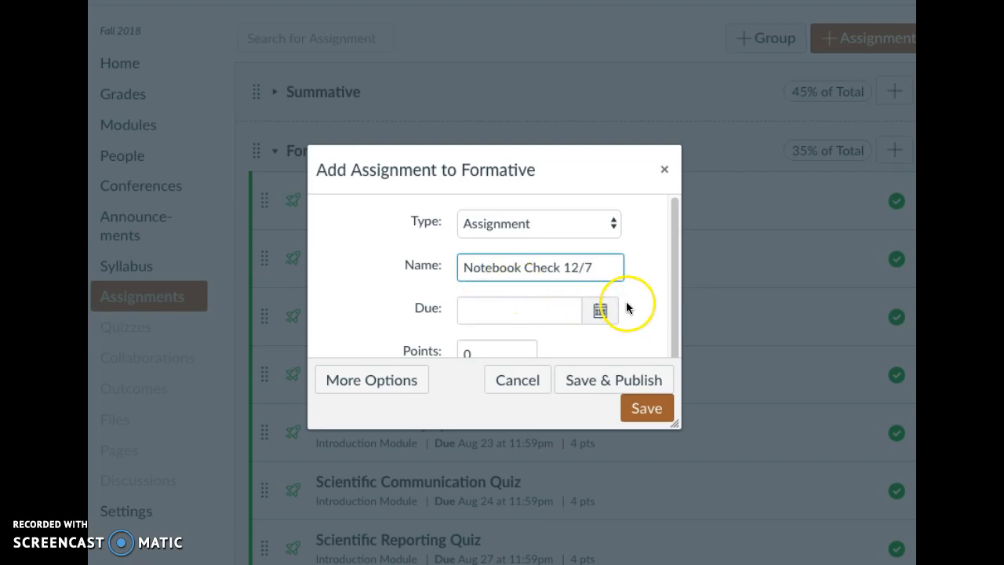
left_click(602, 311)
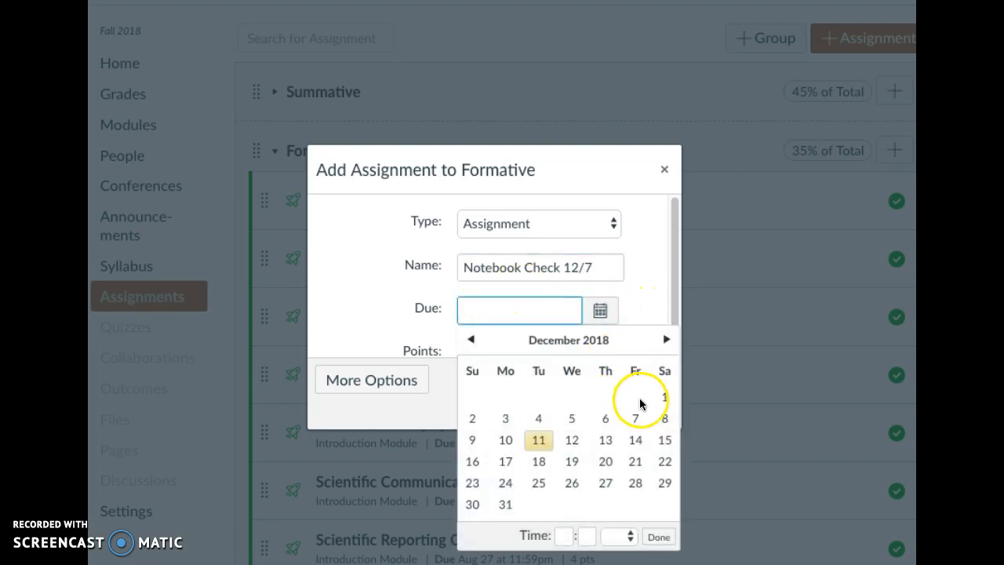
left_click(636, 417)
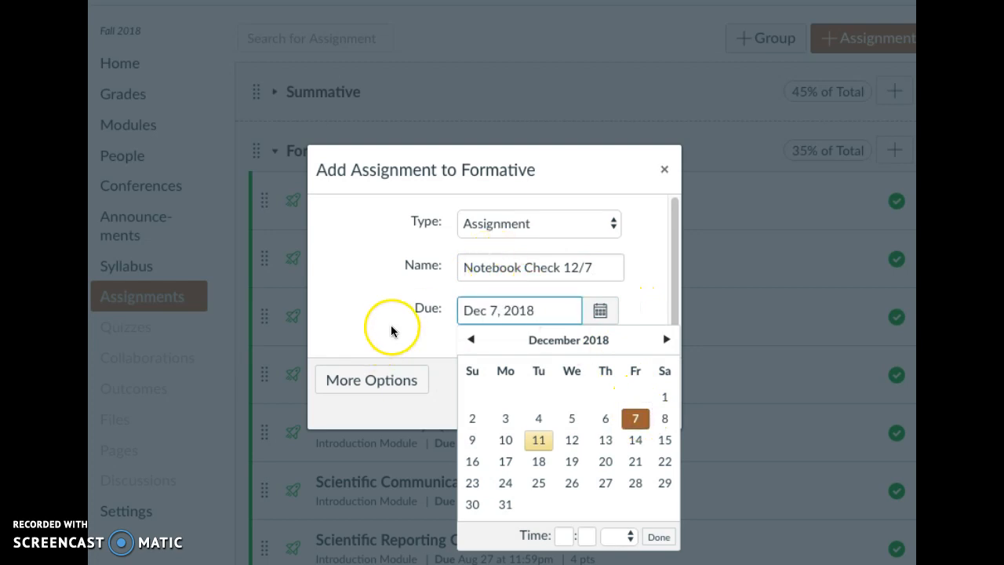
left_click(666, 536)
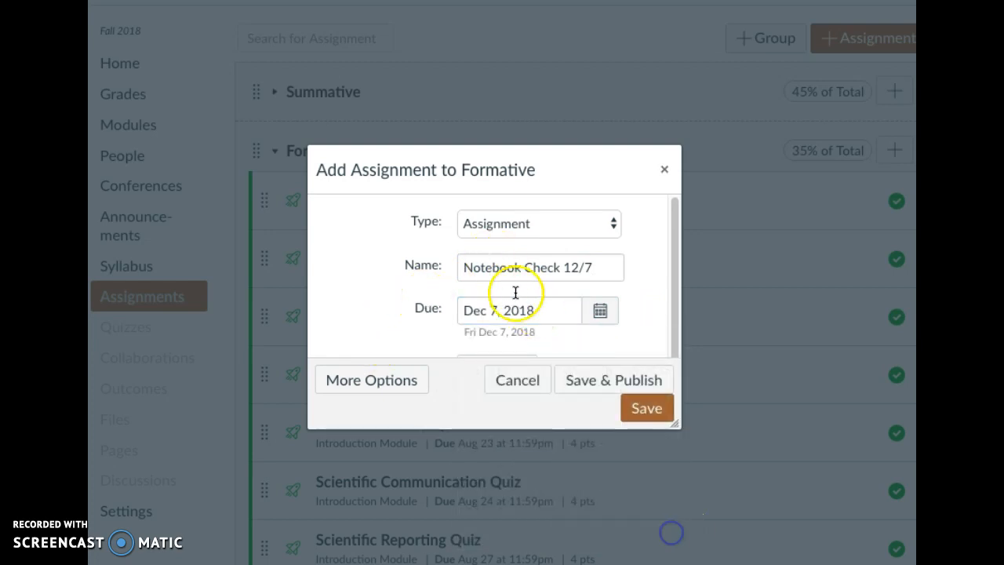
Step: Set the assignment's point value to 5
scroll(502, 282, "down", 1)
left_click(477, 343)
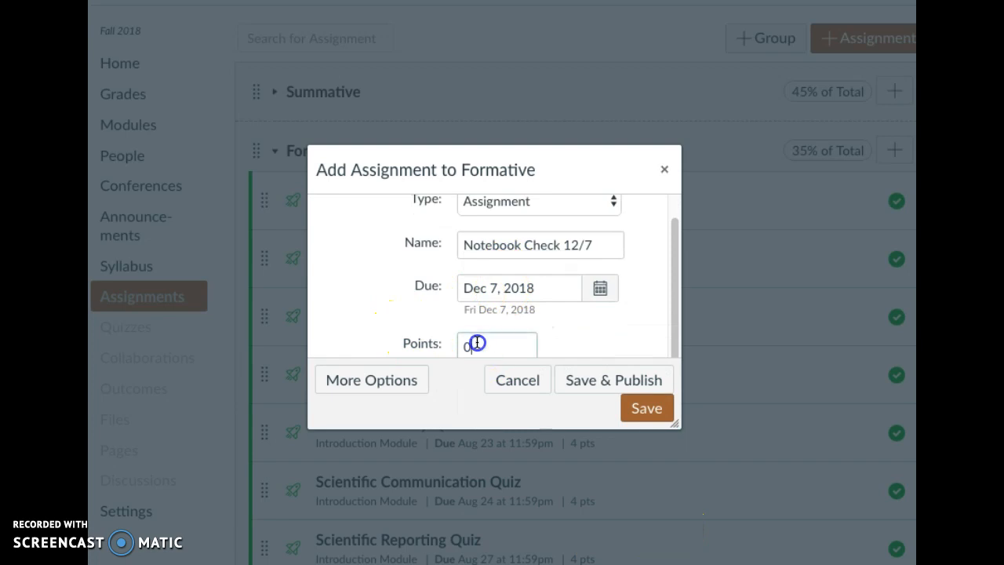
key("BackSpace")
type("5")
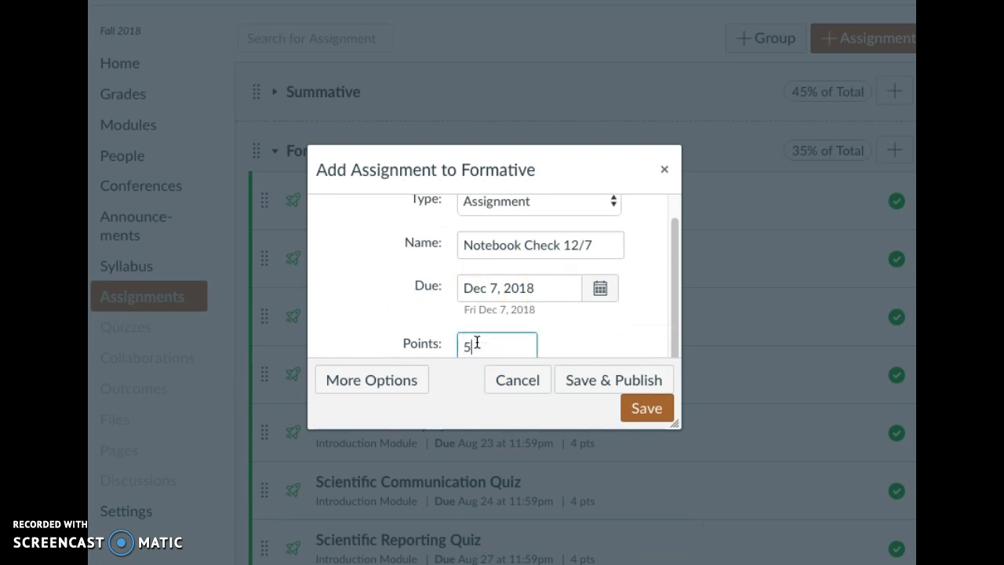
Step: Open the full editor for the new assignment and review its description, points, assignment group and grade display settings
left_click(374, 390)
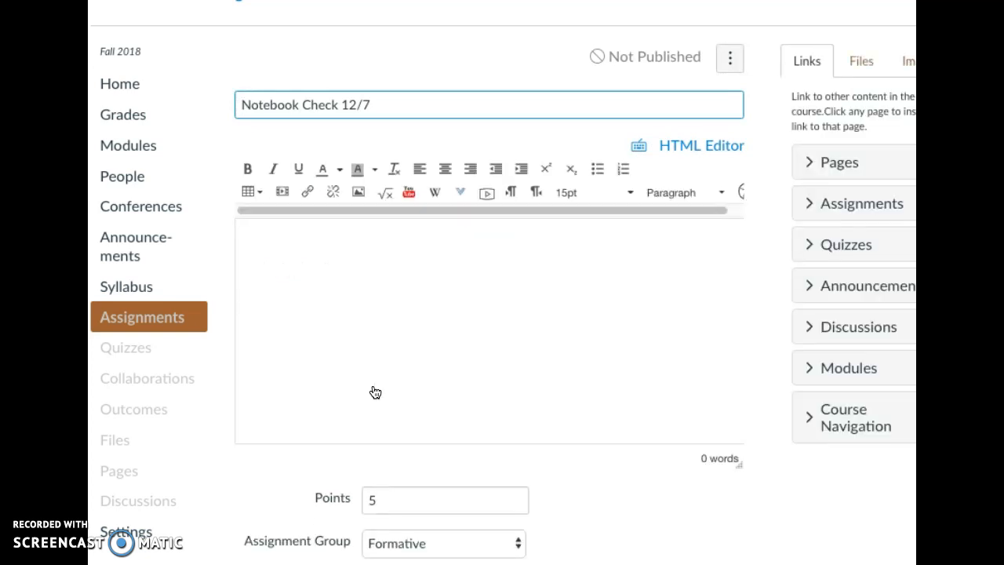
scroll(375, 392, "down", 2)
left_click(319, 192)
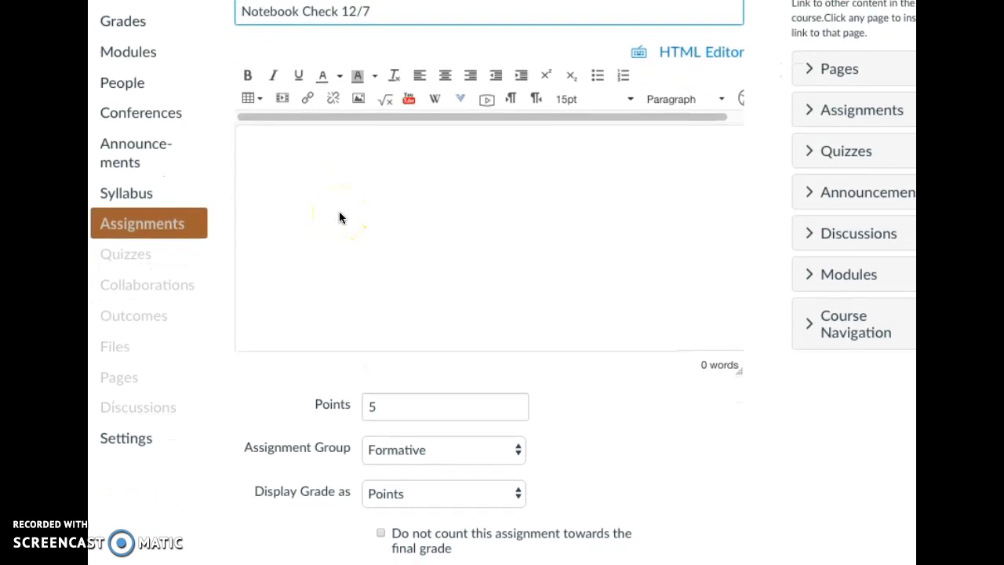
scroll(339, 218, "down", 3)
left_click(392, 287)
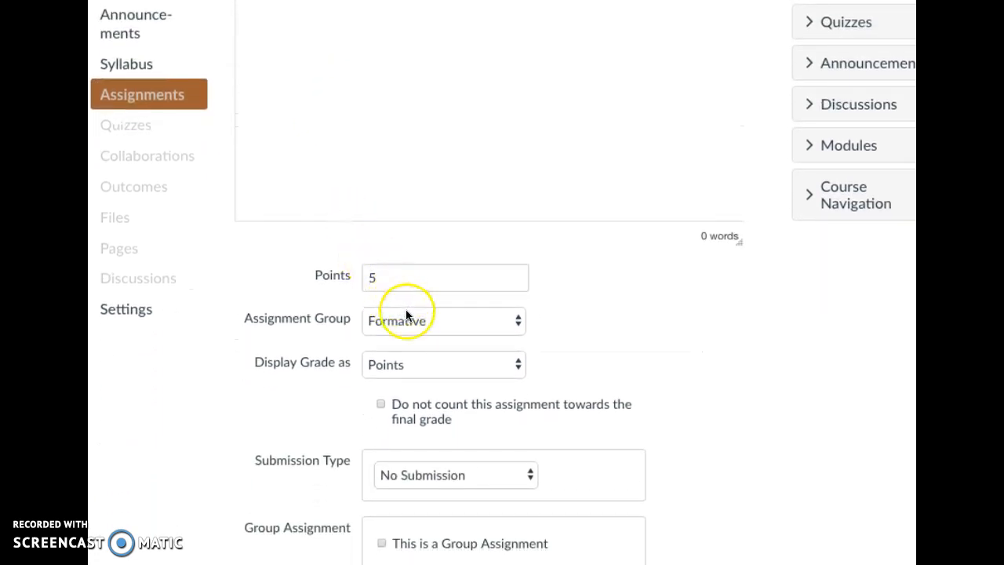
scroll(406, 315, "down", 1)
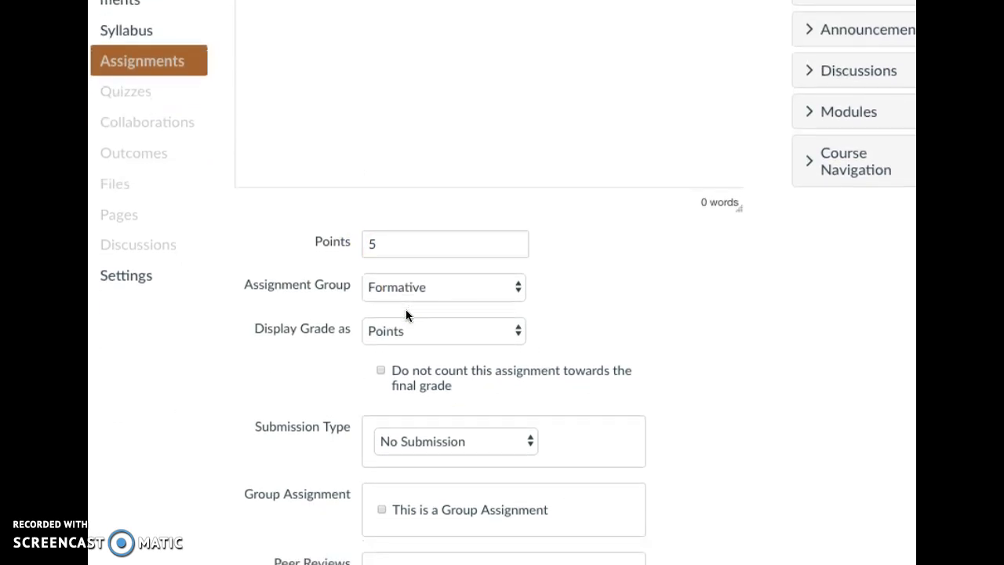
scroll(406, 314, "down", 3)
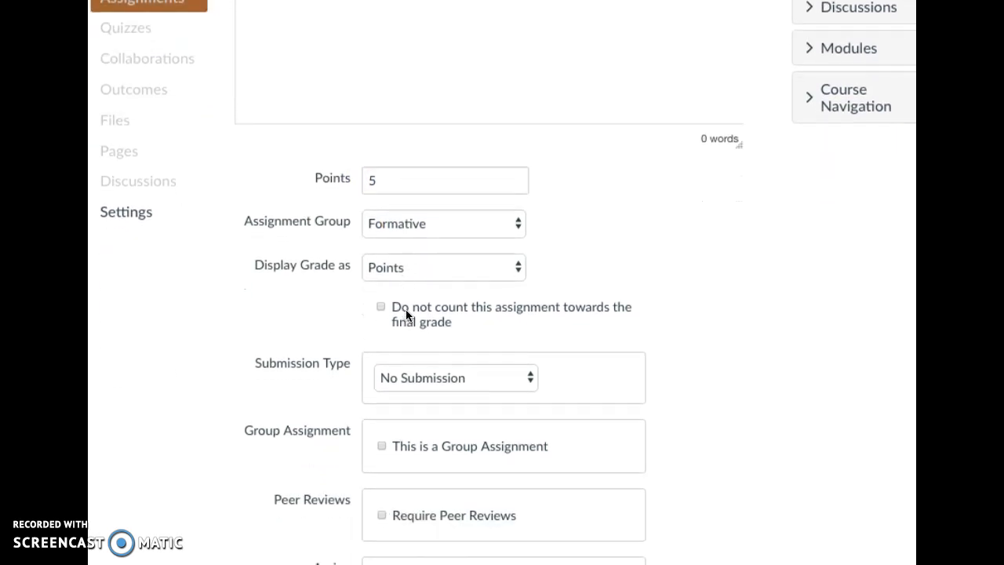
Step: Set the assignment's submission type to Online to bring up the online entry options
left_click(442, 331)
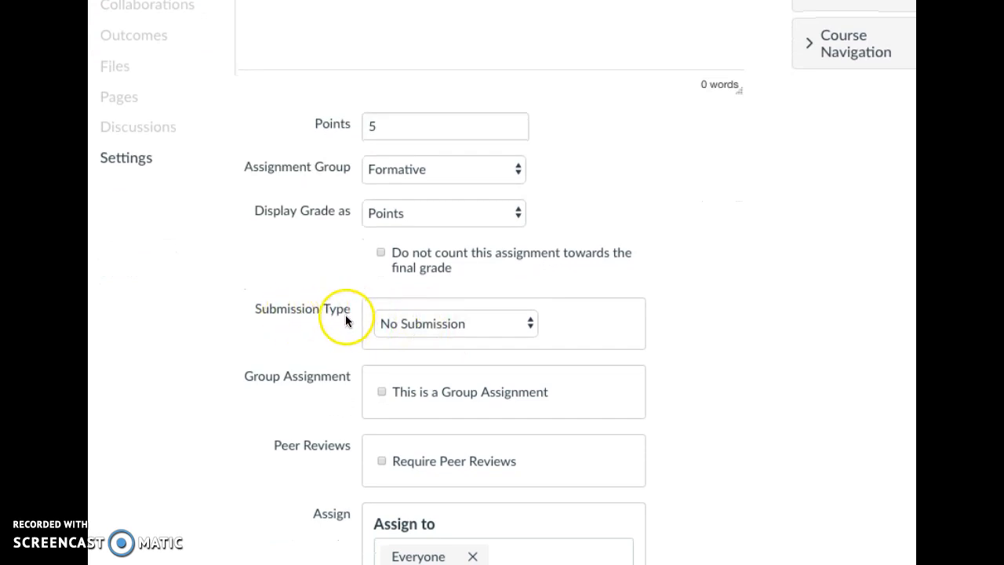
left_click(511, 325)
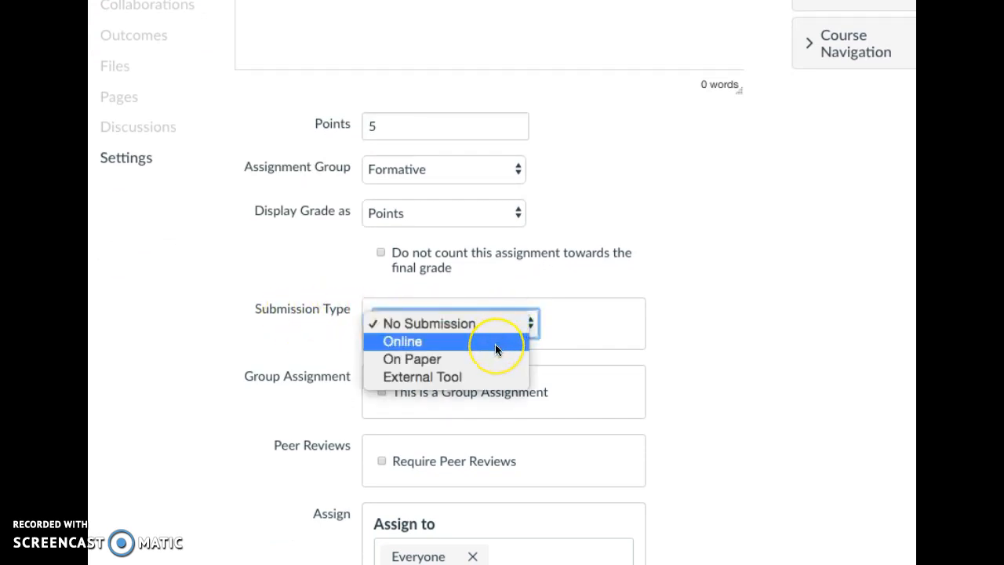
left_click(495, 345)
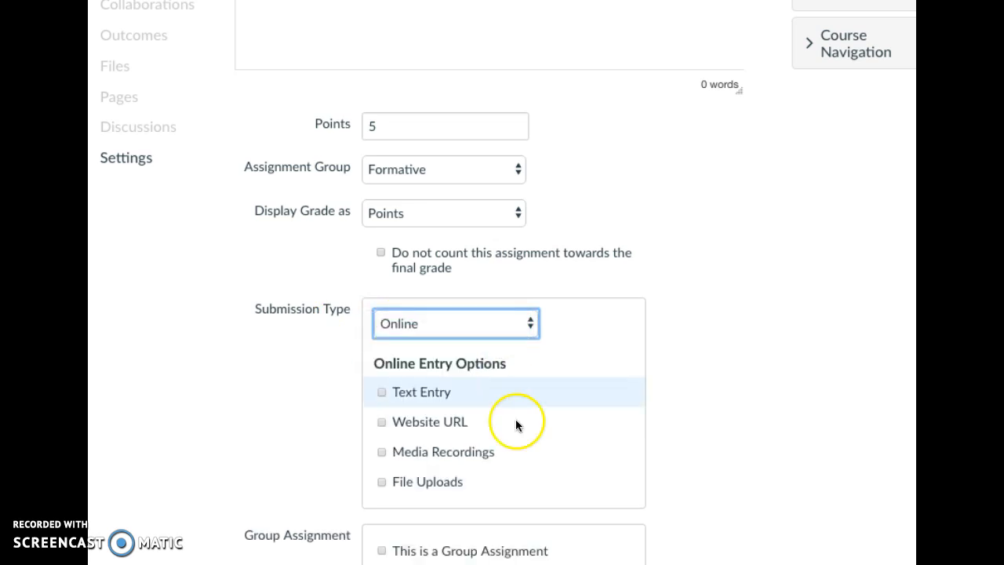
scroll(518, 432, "down", 1)
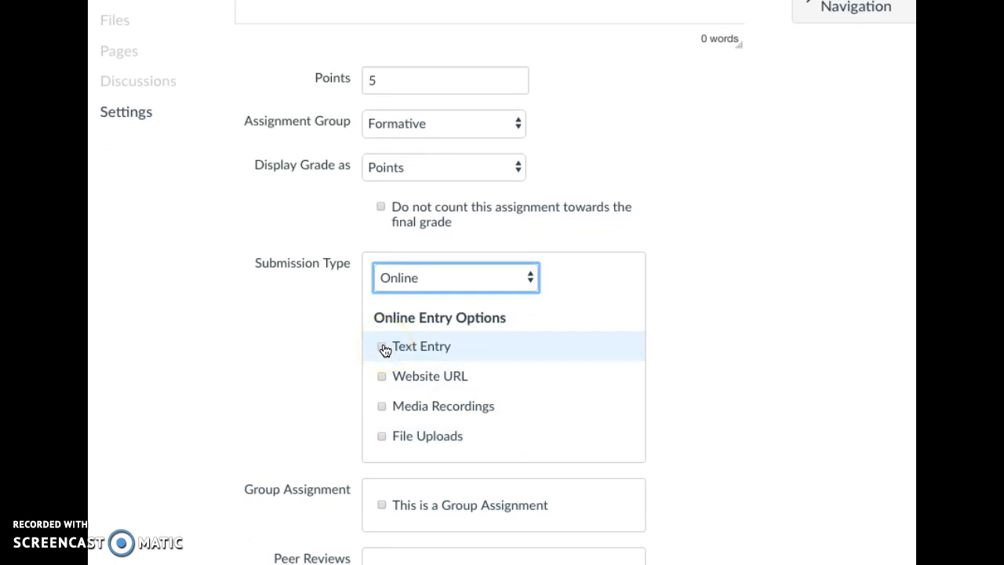
Step: Review the online entry, group assignment, peer review and assign settings, including the Available from calendar
left_click(416, 444)
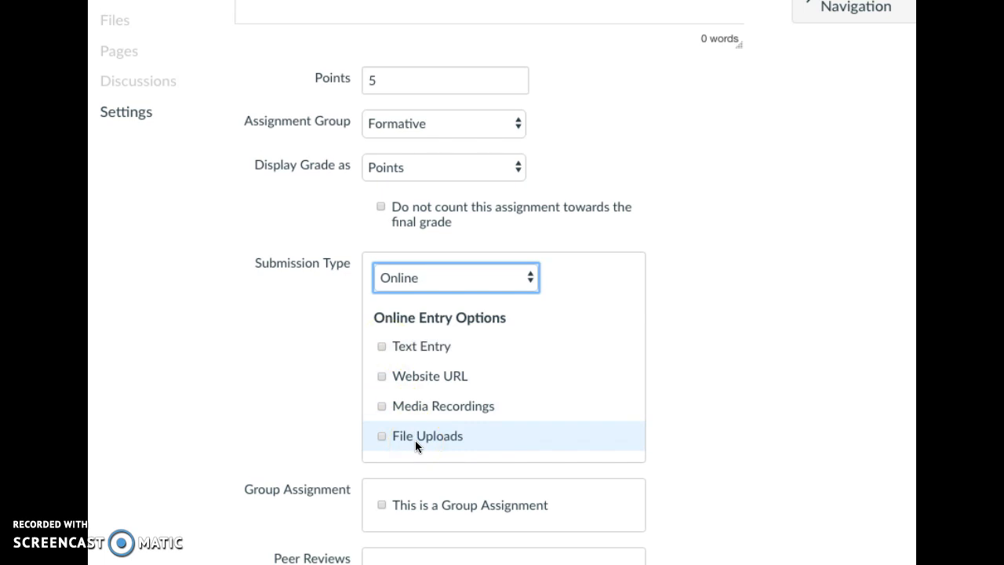
scroll(415, 440, "down", 1)
scroll(416, 445, "down", 4)
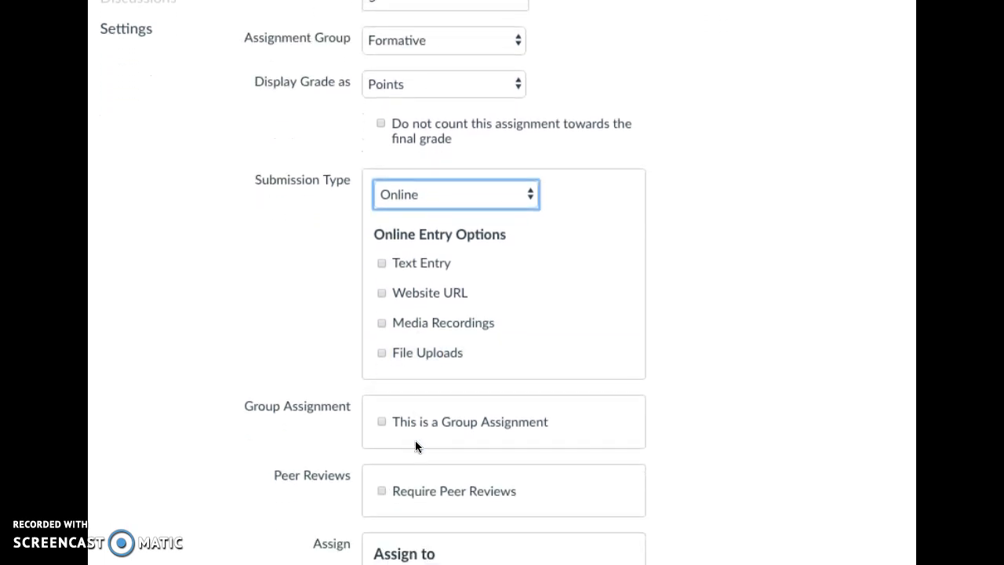
scroll(415, 445, "down", 2)
left_click(428, 370)
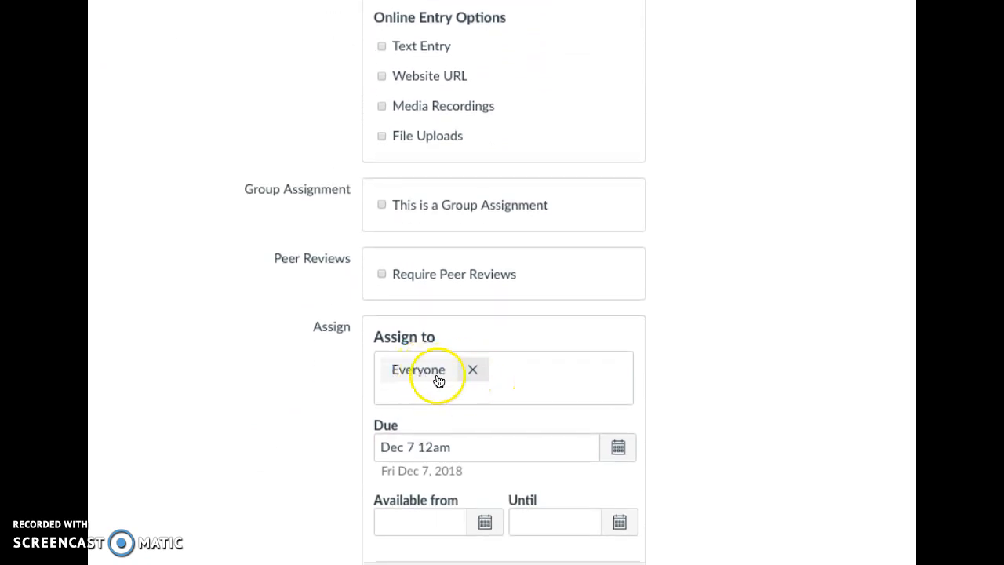
scroll(471, 494, "down", 1)
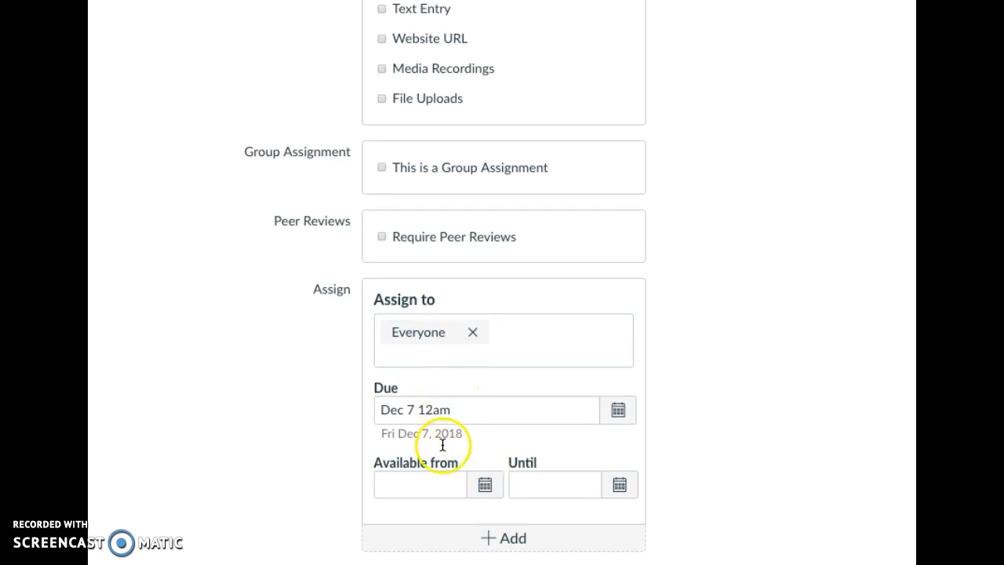
left_click(481, 488)
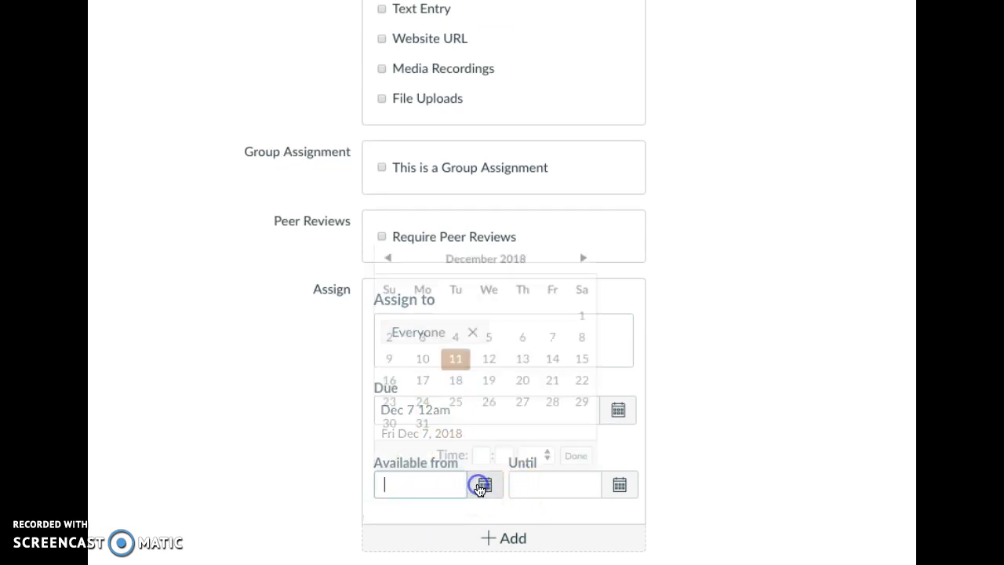
left_click(267, 448)
Step: Set the assignment's submission type to No Submission
scroll(267, 444, "up", 3)
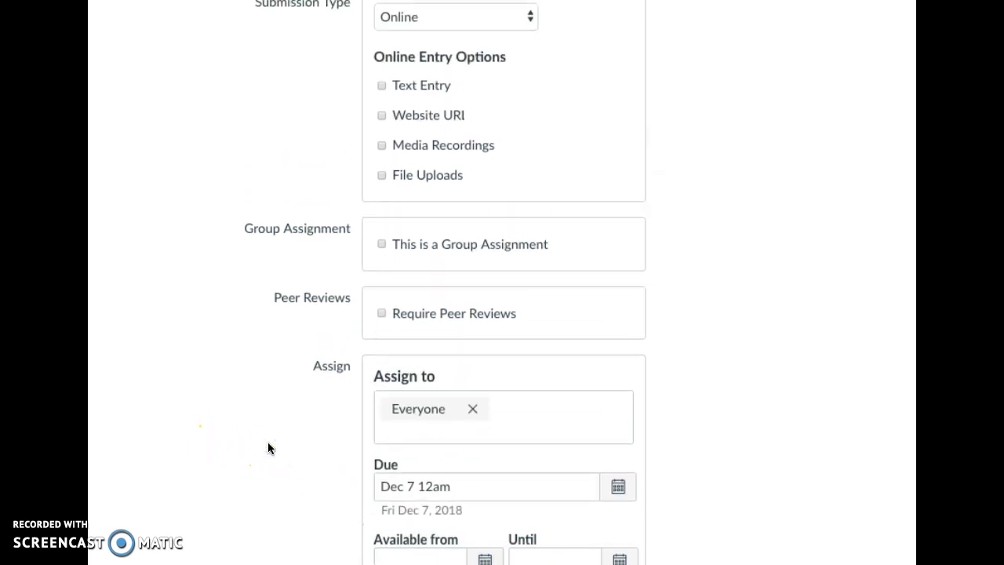
scroll(268, 448, "up", 3)
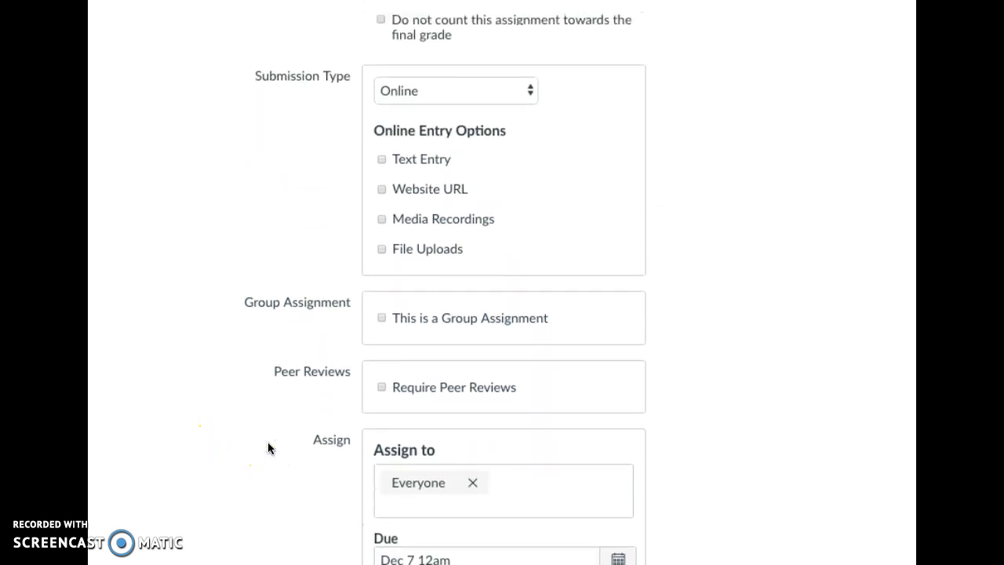
scroll(268, 444, "up", 3)
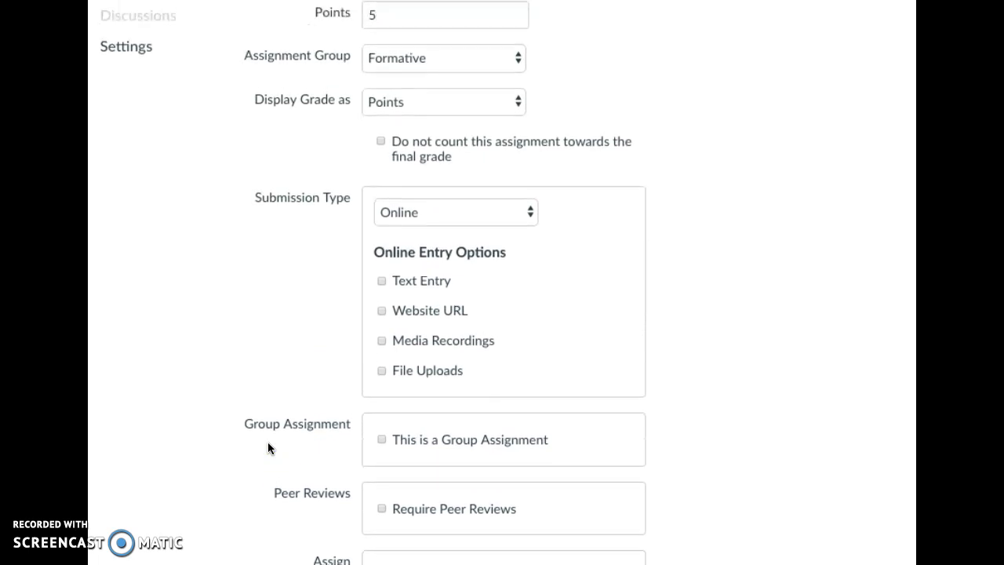
scroll(268, 448, "up", 4)
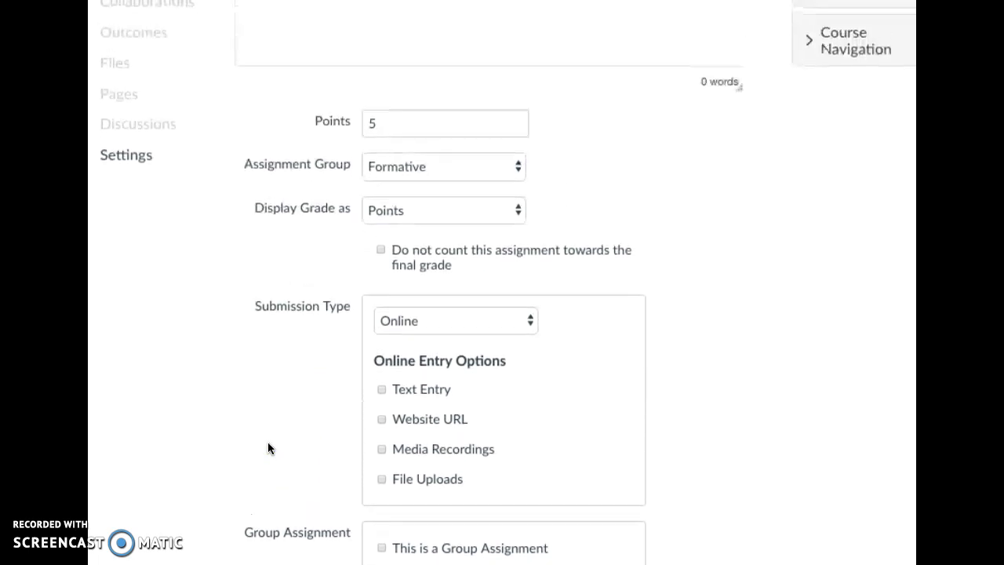
scroll(267, 448, "down", 4)
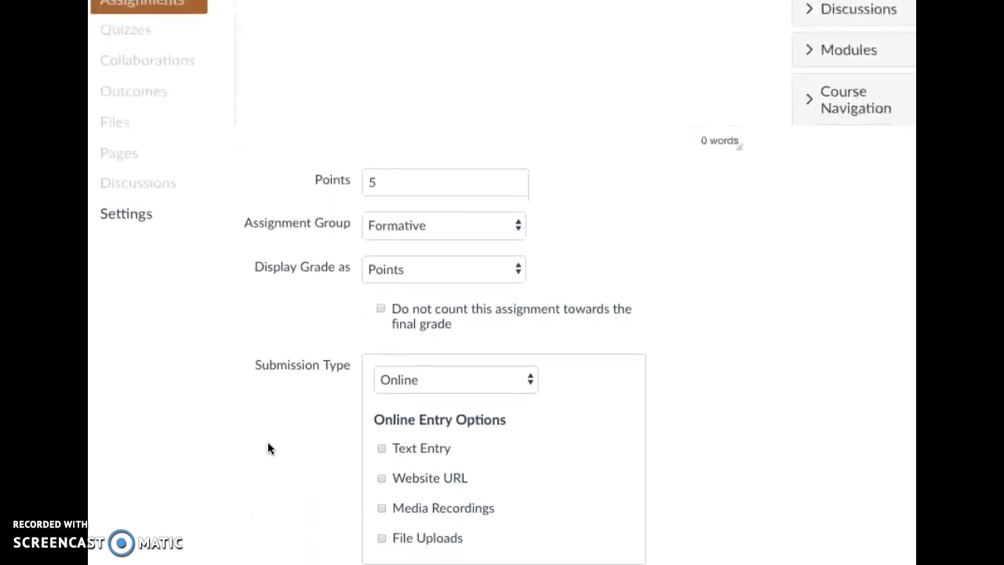
scroll(268, 448, "down", 2)
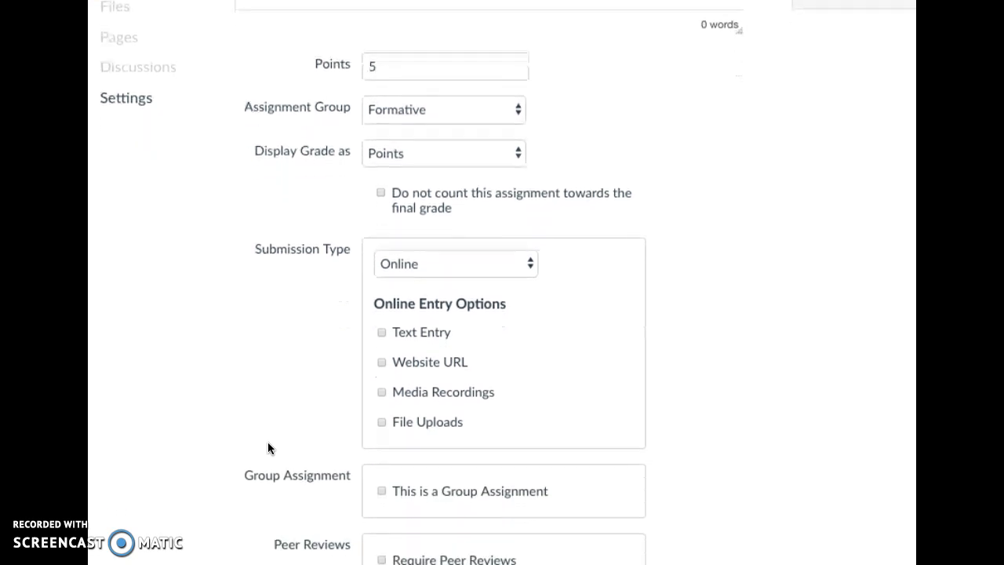
scroll(267, 448, "down", 3)
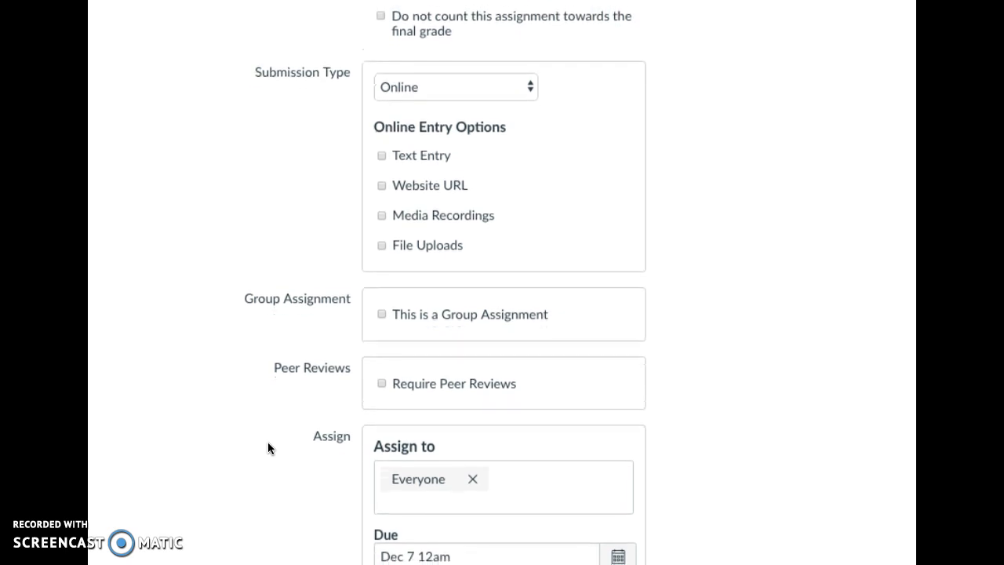
scroll(268, 448, "up", 2)
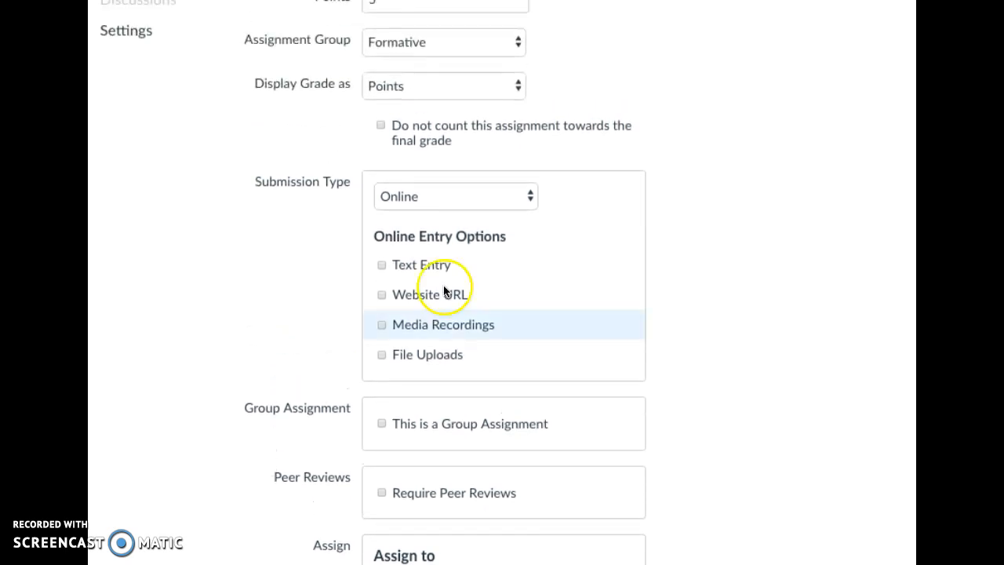
left_click(497, 199)
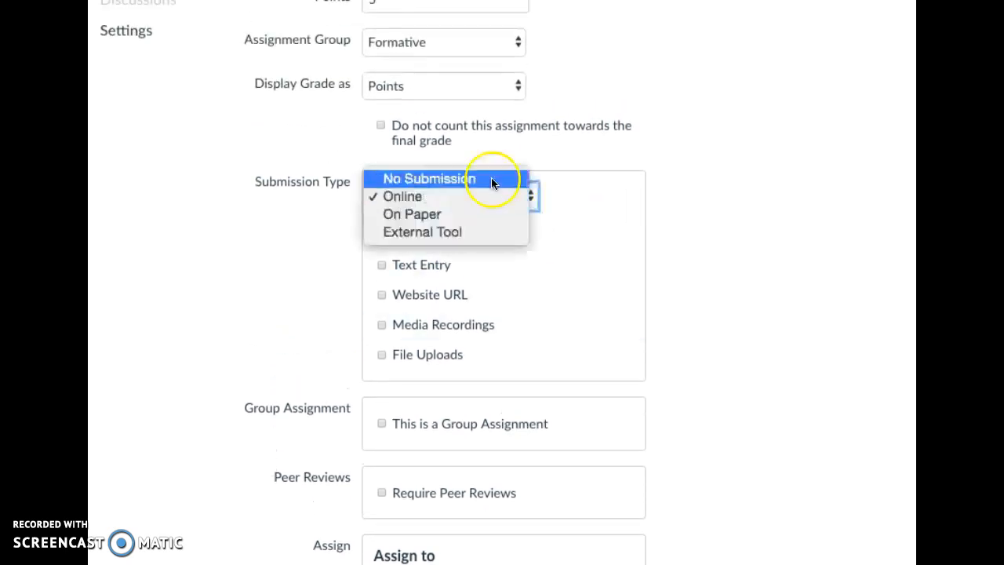
left_click(492, 178)
left_click(594, 297)
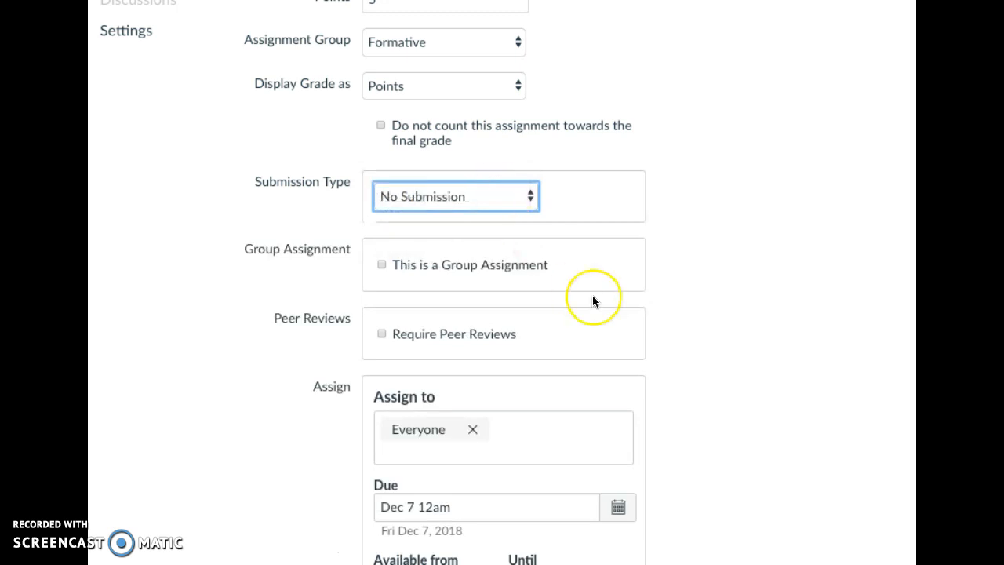
Step: Review the assignment's points, name and description area in the editor
scroll(594, 297, "up", 5)
left_click(379, 252)
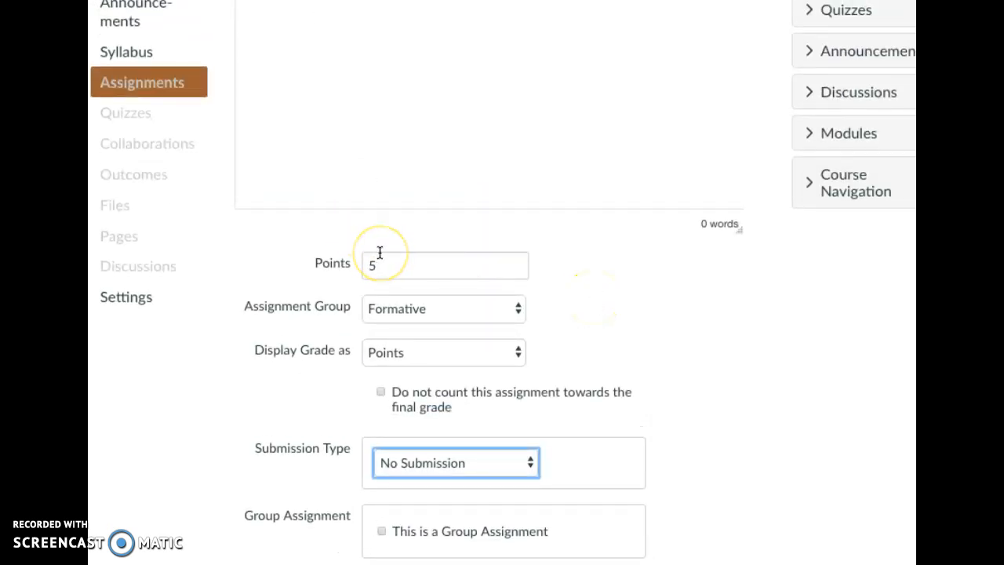
scroll(379, 252, "up", 3)
left_click(252, 191)
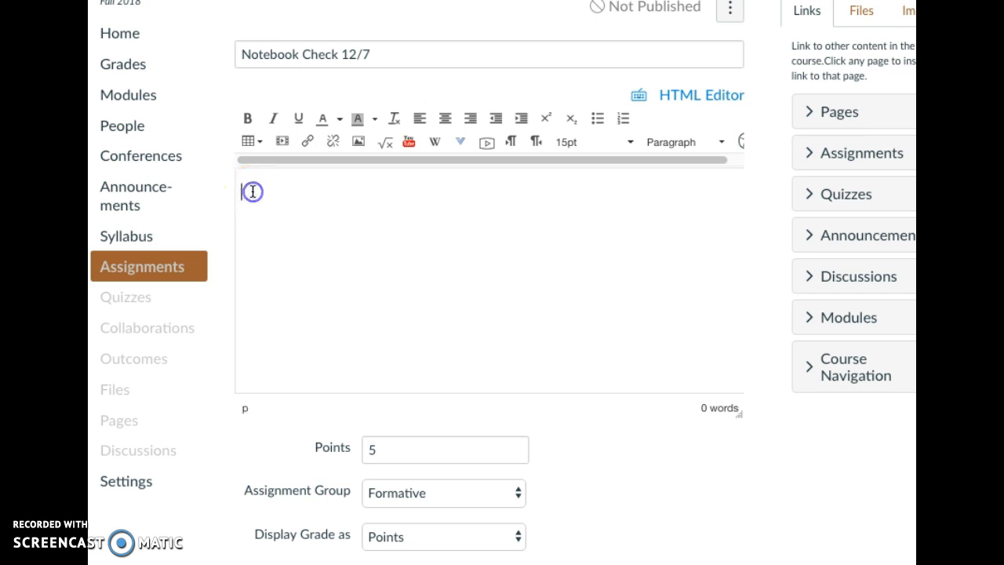
left_click(549, 303)
scroll(549, 307, "down", 1)
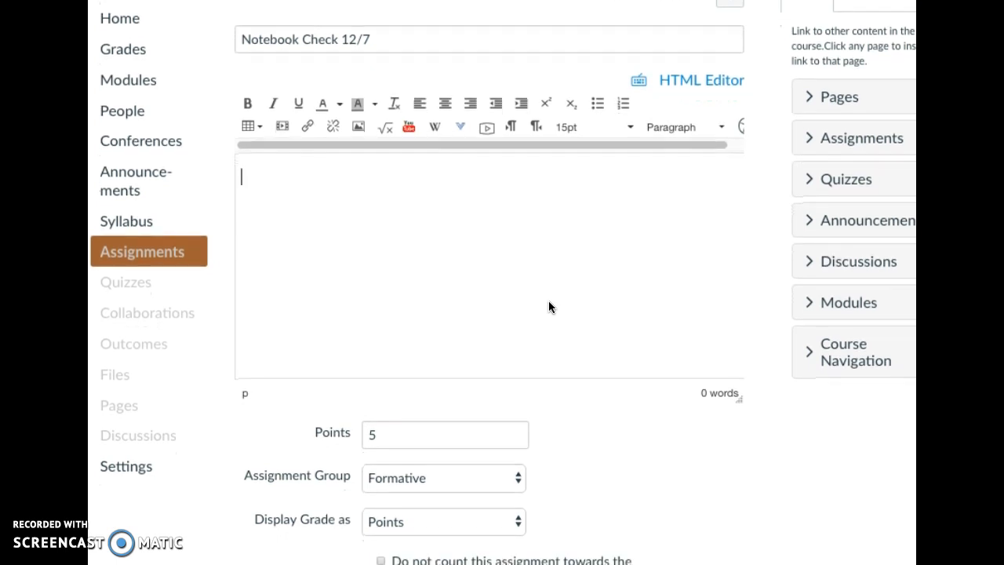
scroll(548, 307, "down", 1)
scroll(549, 307, "up", 1)
scroll(549, 307, "down", 1)
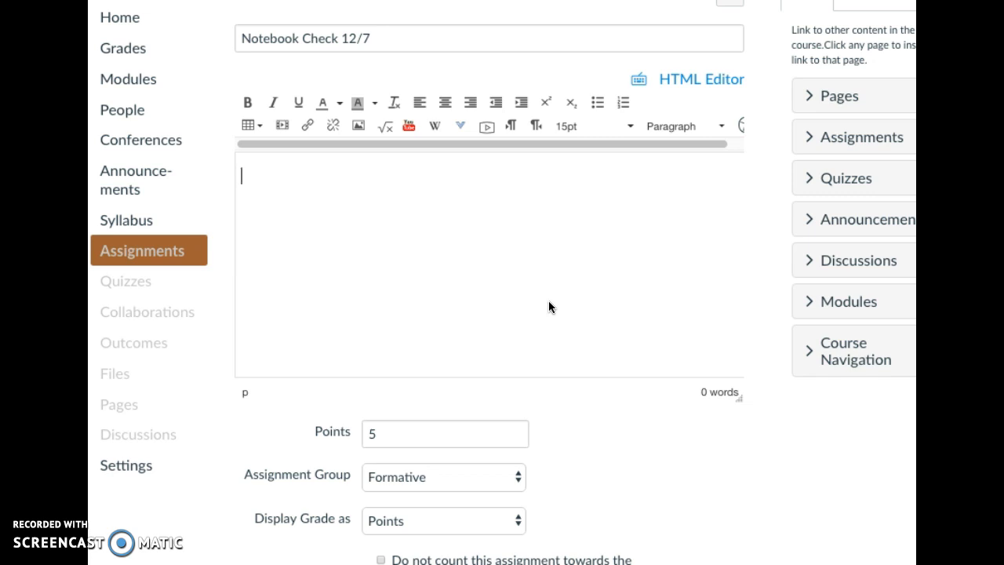
Step: Save and publish the Notebook Check 12/7 assignment
scroll(548, 307, "down", 2)
scroll(549, 306, "down", 10)
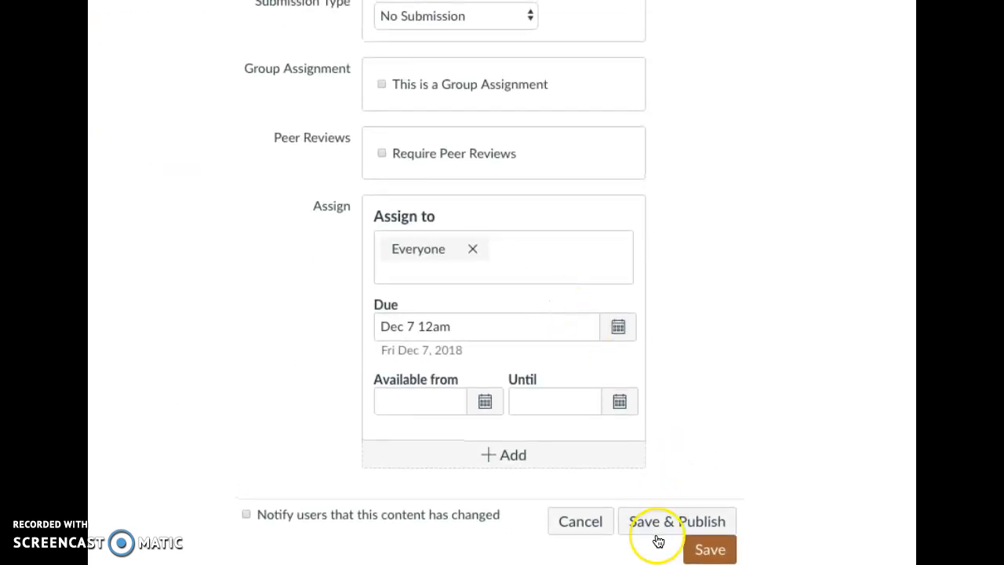
left_click(658, 521)
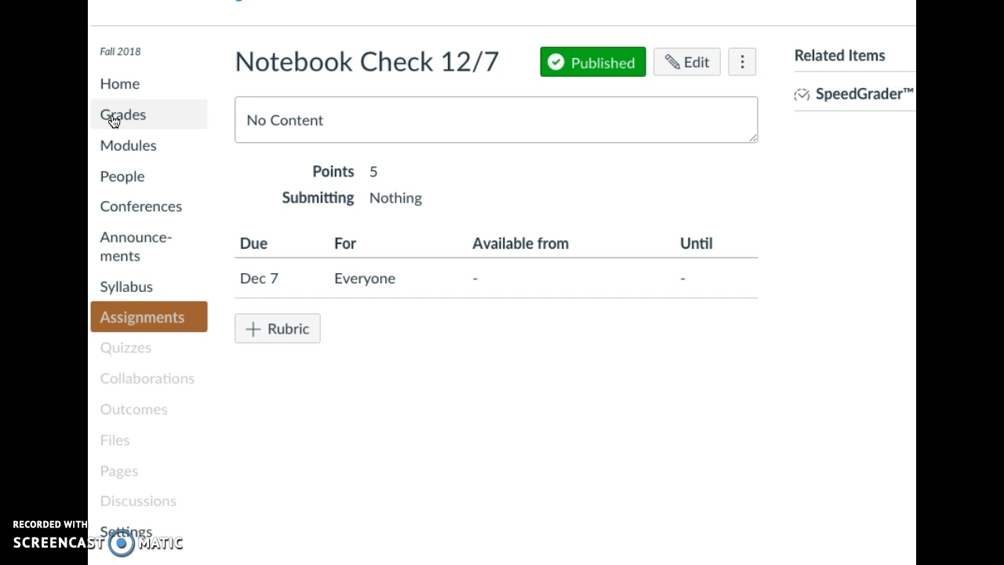
Step: Open the course's Modules page and look through the list of modules
left_click(124, 146)
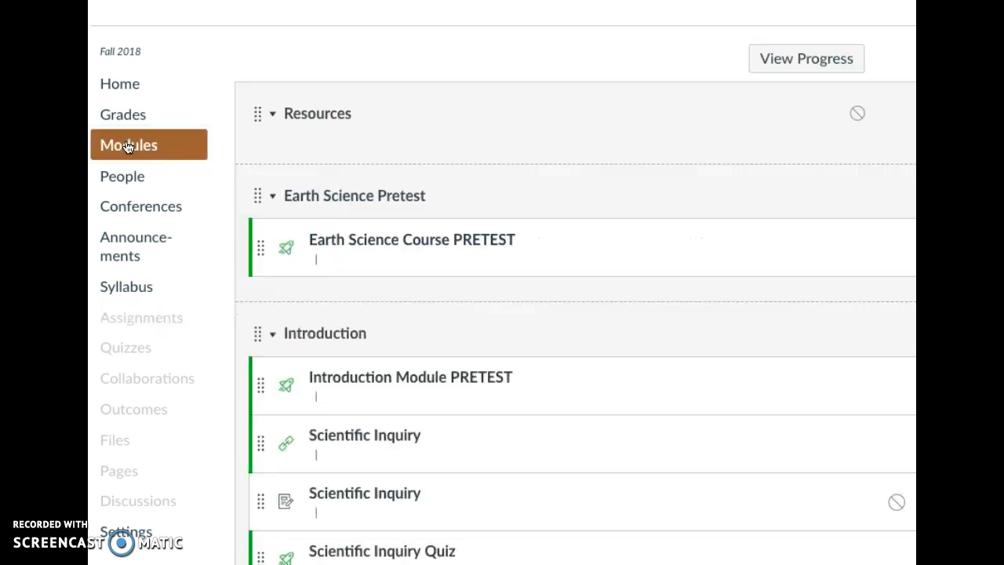
left_click(404, 293)
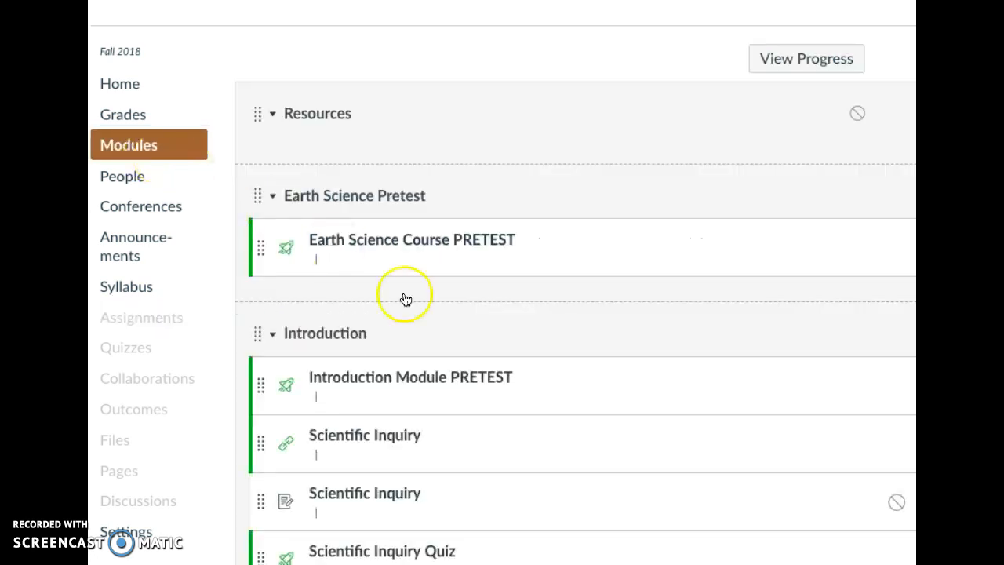
left_click(466, 346)
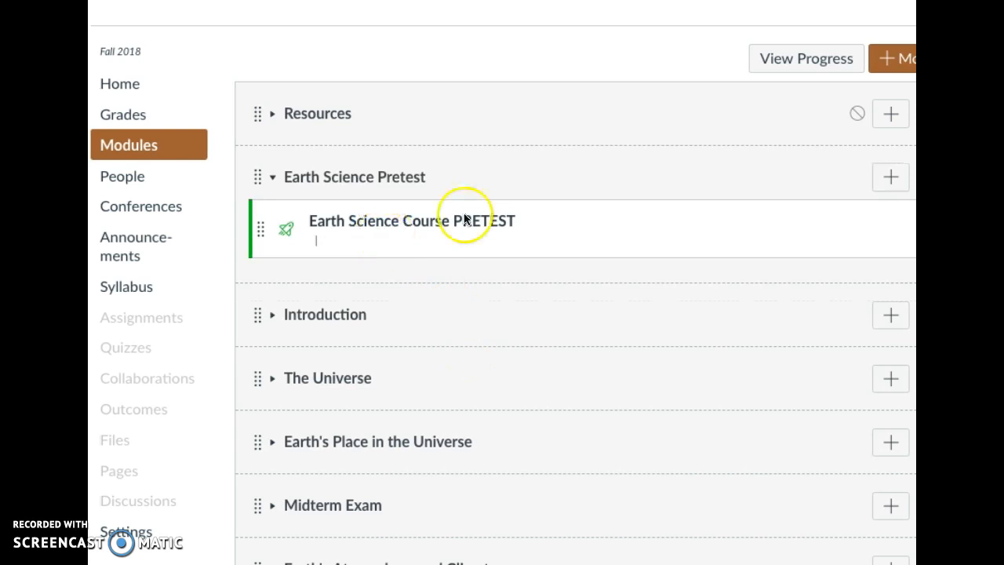
scroll(892, 182, "down", 3)
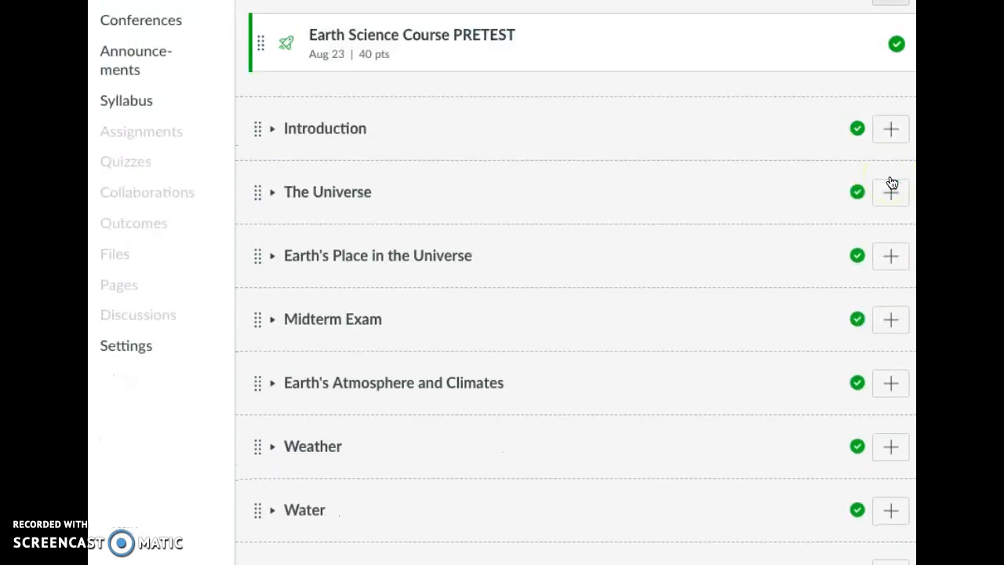
Step: Try to add the existing Notebook Check 12/7 assignment as an item in the Introduction module
left_click(891, 130)
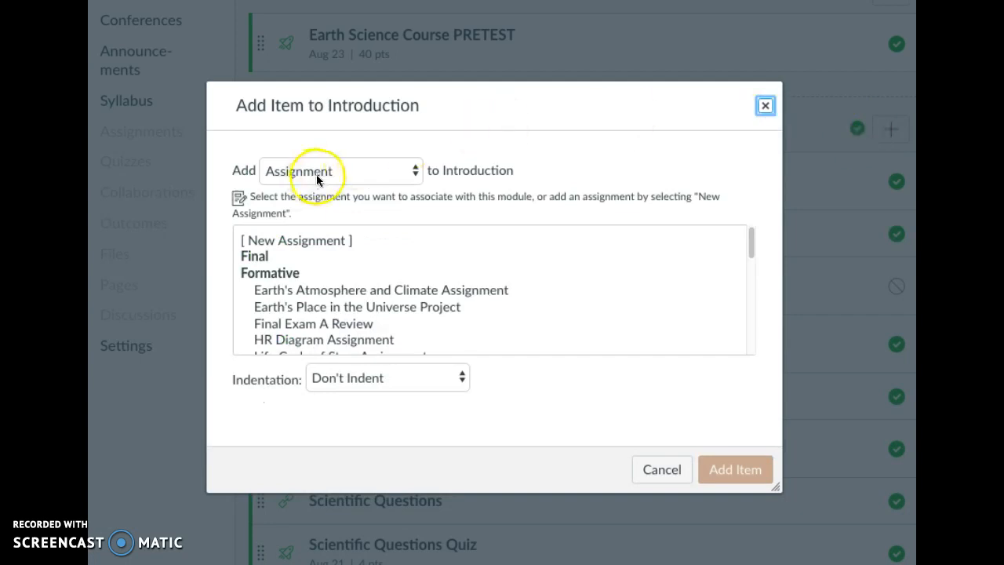
left_click(377, 172)
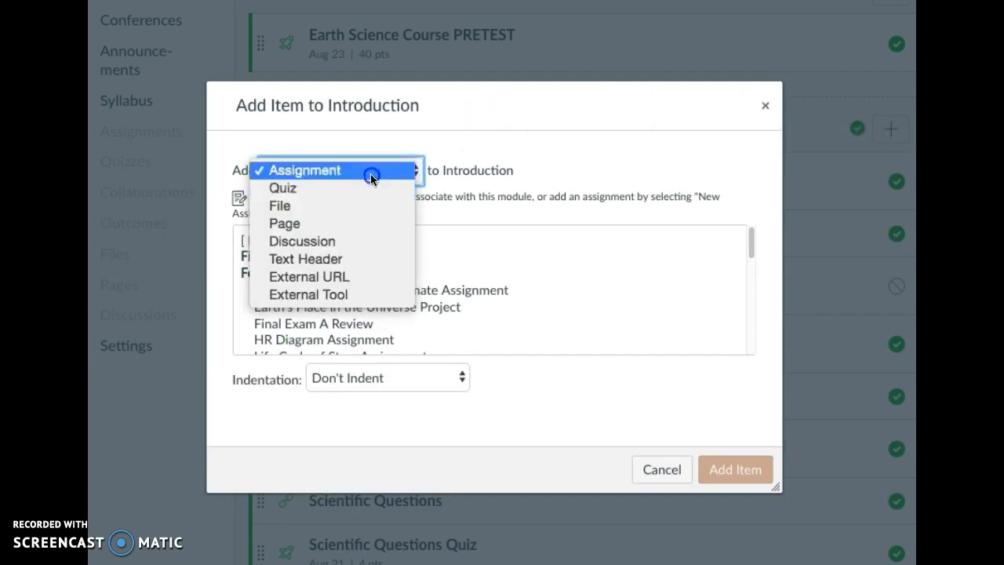
left_click(371, 173)
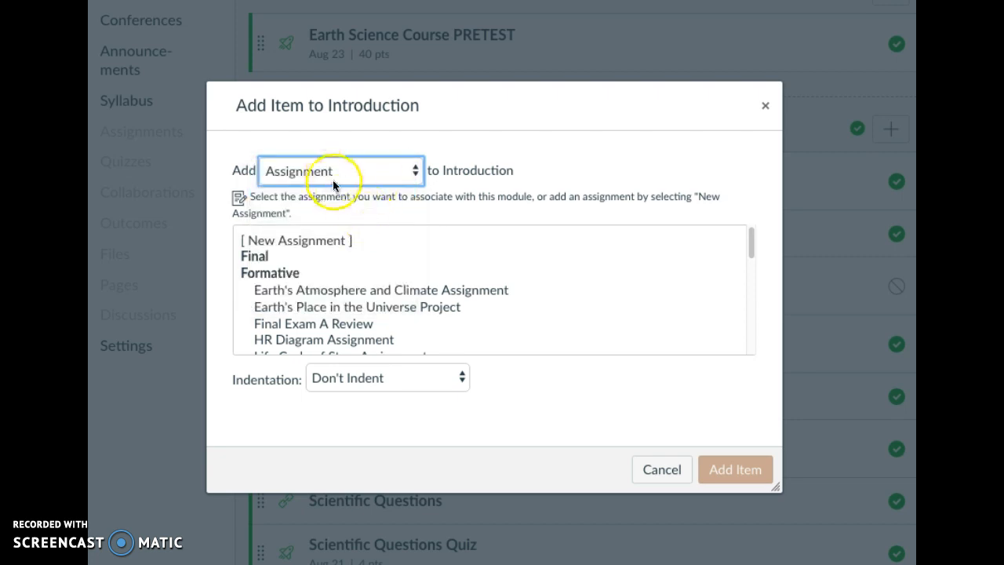
scroll(359, 213, "down", 1)
scroll(376, 229, "down", 5)
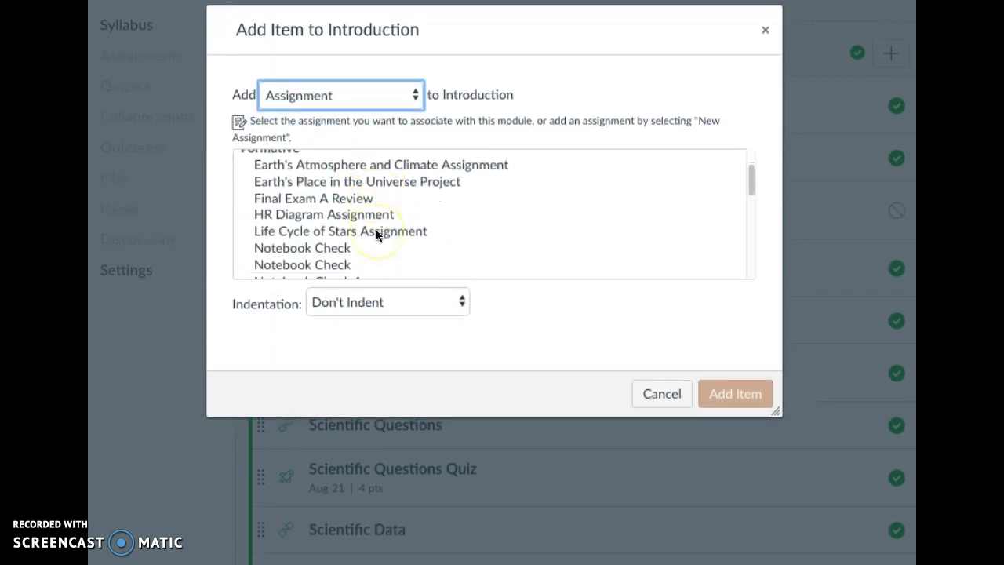
scroll(376, 229, "down", 1)
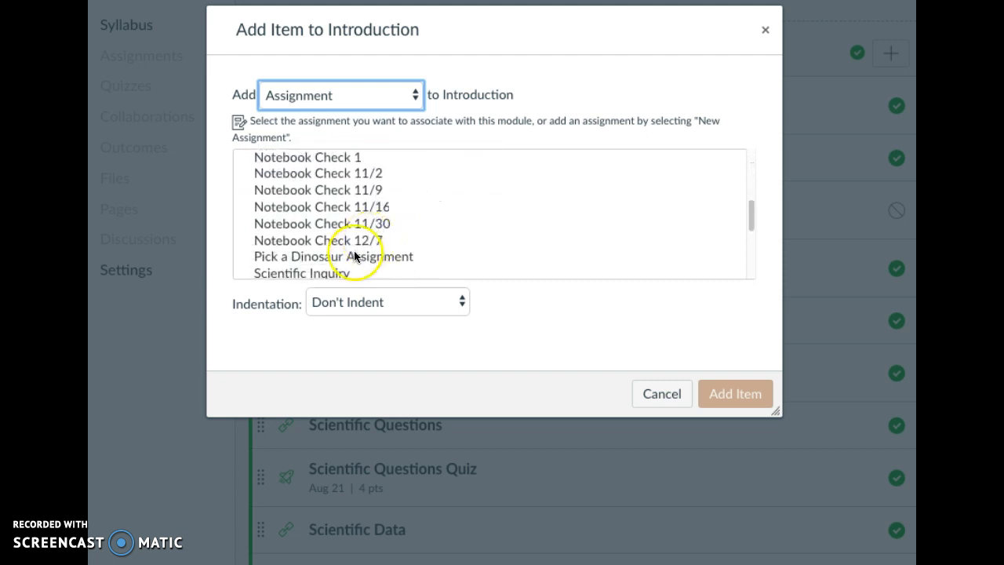
left_click(355, 241)
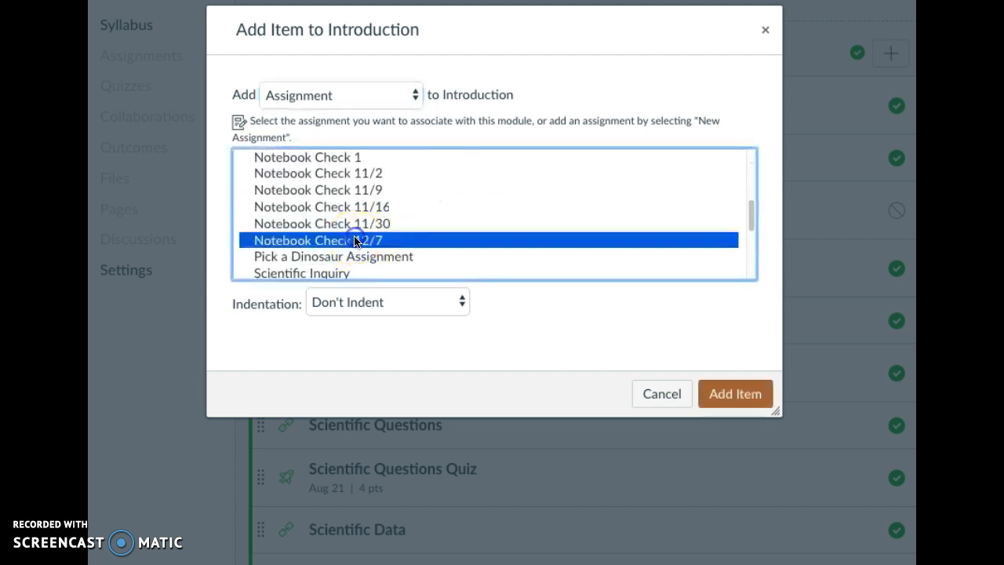
left_click(720, 393)
Step: Change the item type to Page, choose the New Page option, and cancel adding the item to Introduction
left_click(576, 242)
scroll(575, 243, "up", 5)
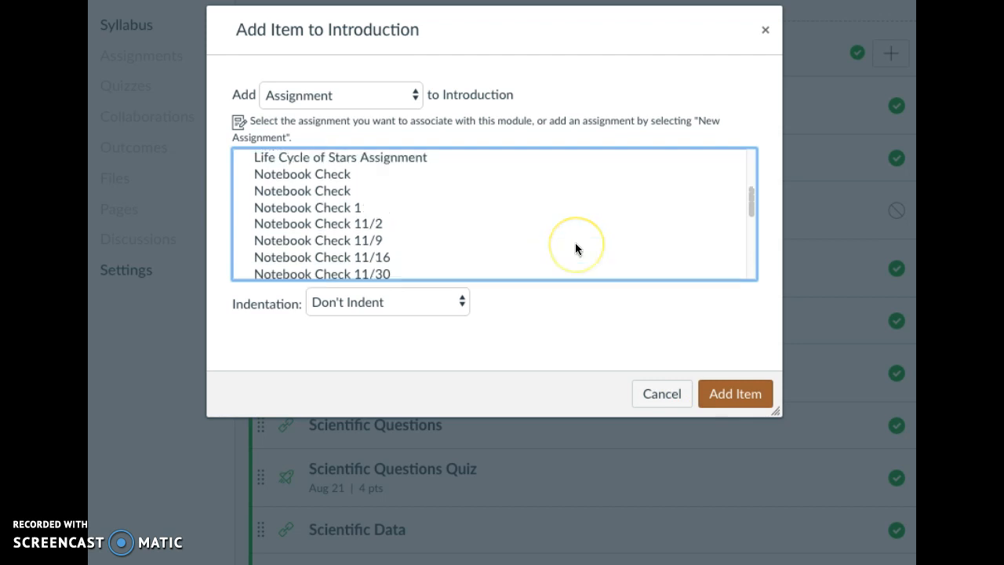
scroll(575, 242, "up", 2)
left_click(396, 169)
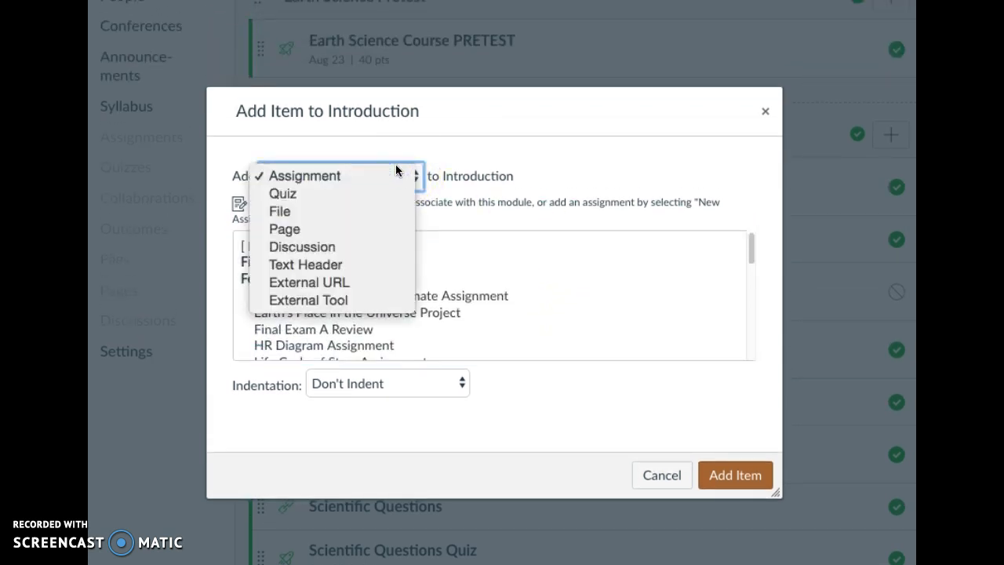
left_click(274, 229)
left_click(283, 231)
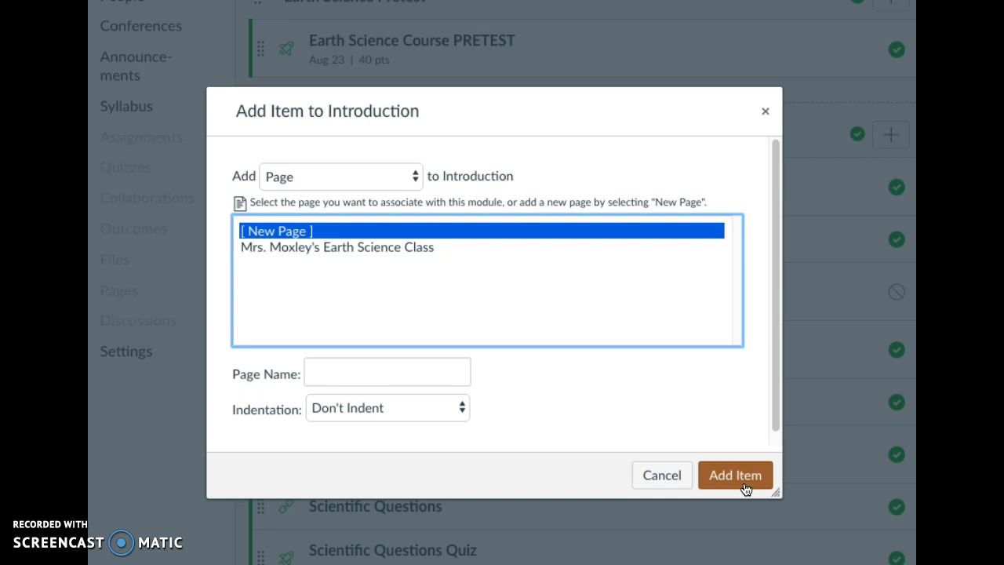
left_click(660, 475)
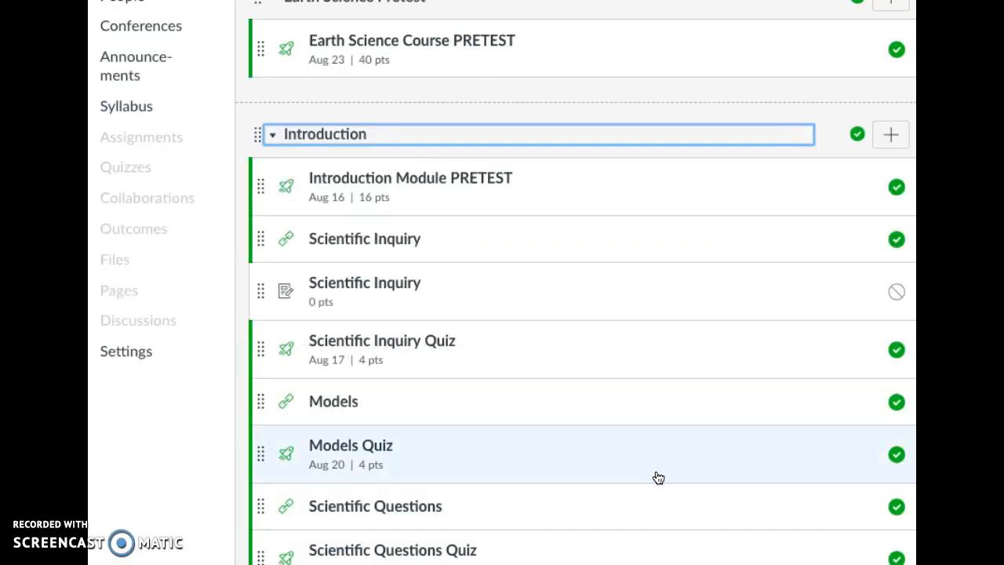
left_click(649, 489)
scroll(650, 489, "up", 3)
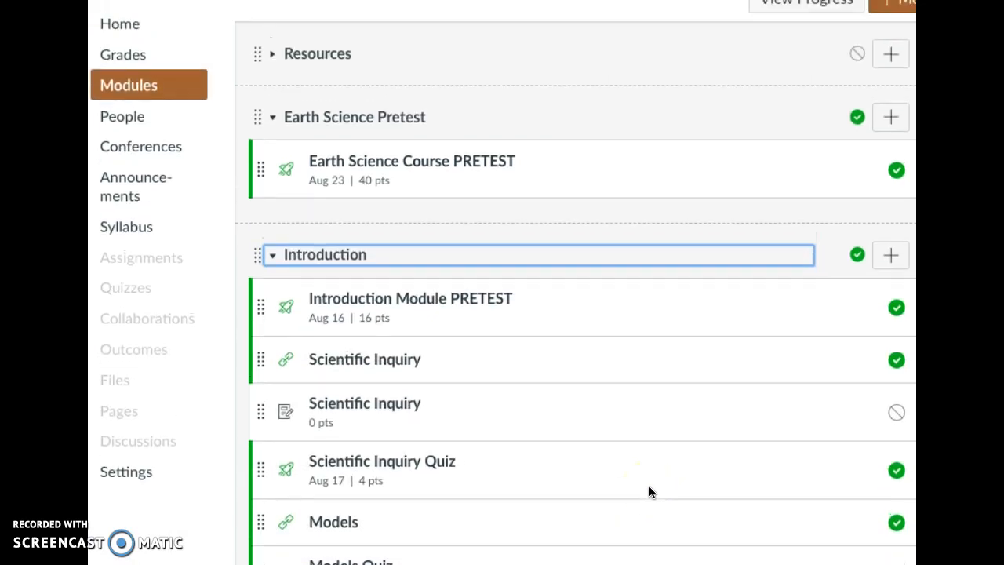